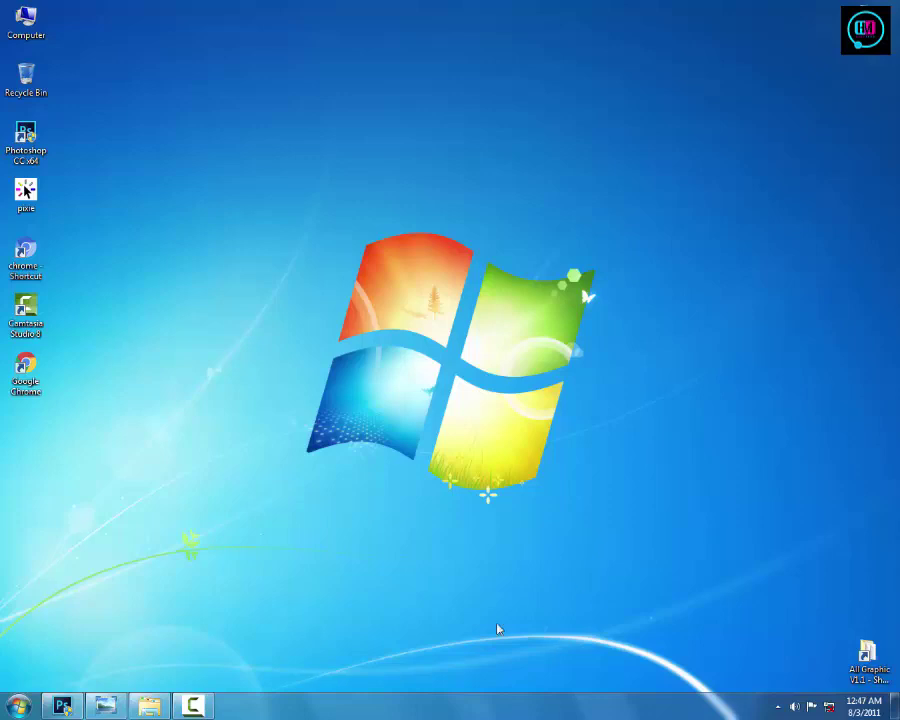
Step: Restore the Photoshop window from the Windows 7 taskbar
click(70, 705)
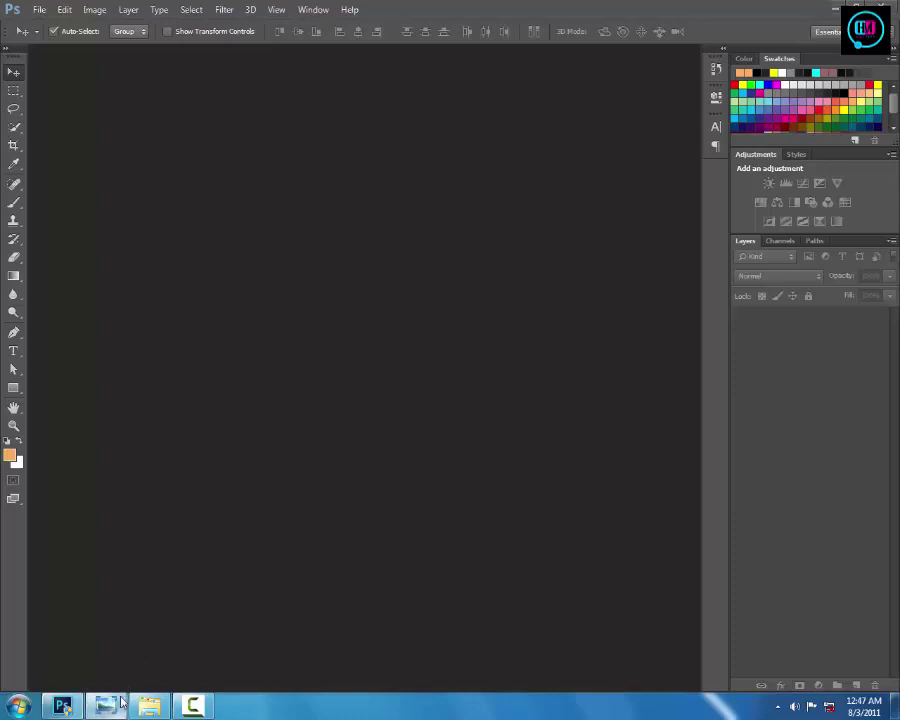
Step: After checking the reference template, create a 2560×1440 px document docked as a tab
click(121, 703)
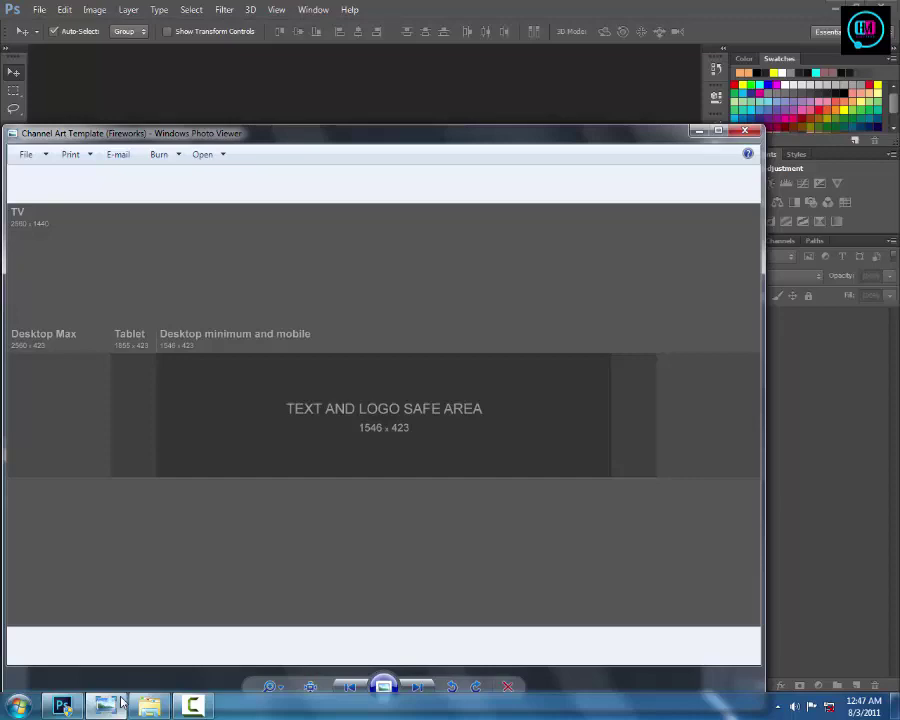
click(700, 131)
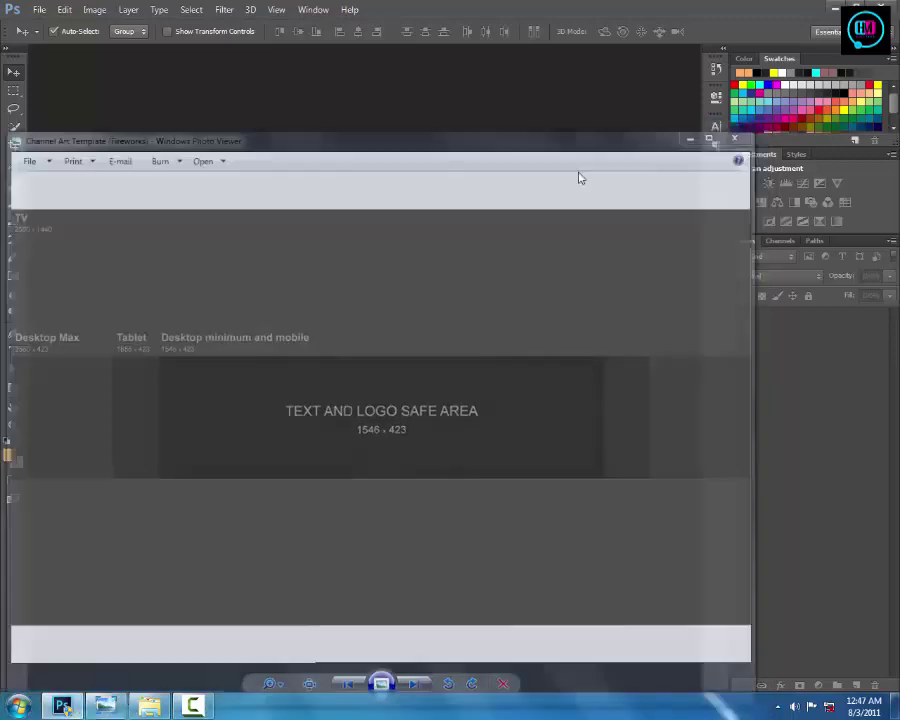
key(ctrl+n)
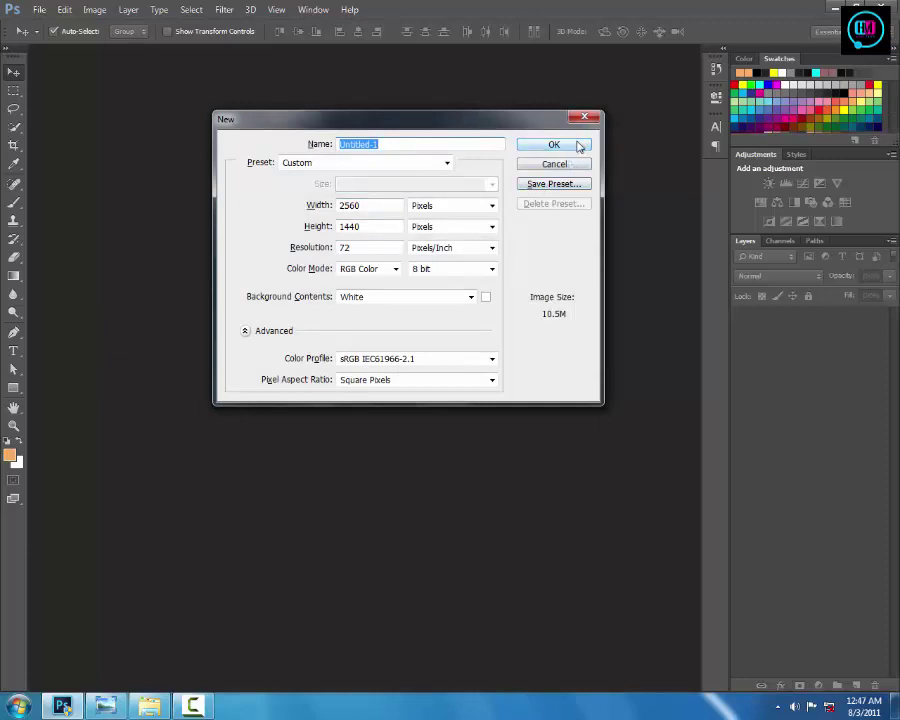
click(577, 146)
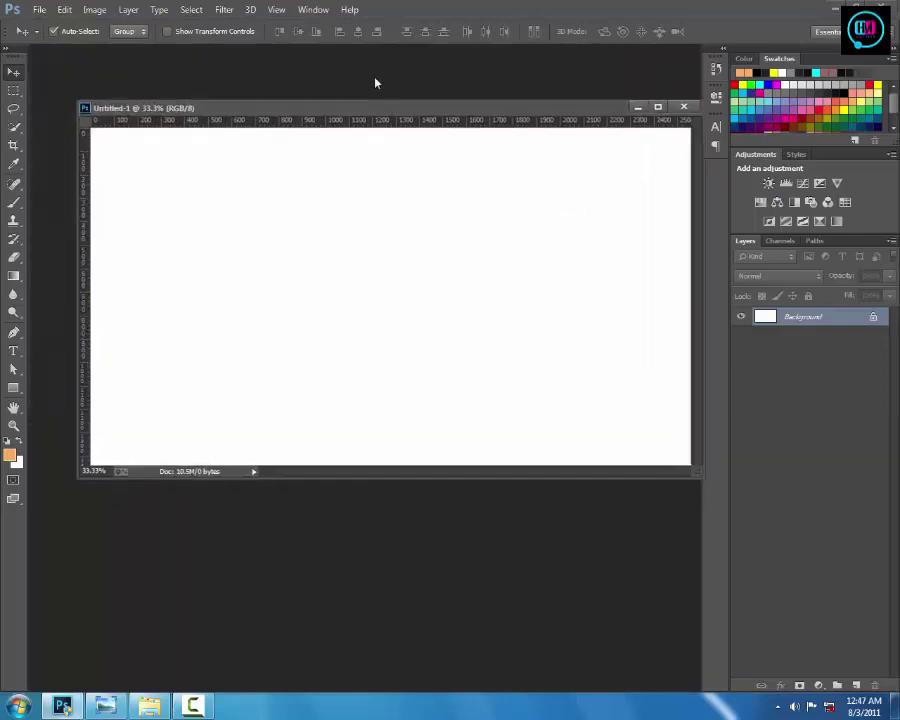
drag(380, 106, 362, 57)
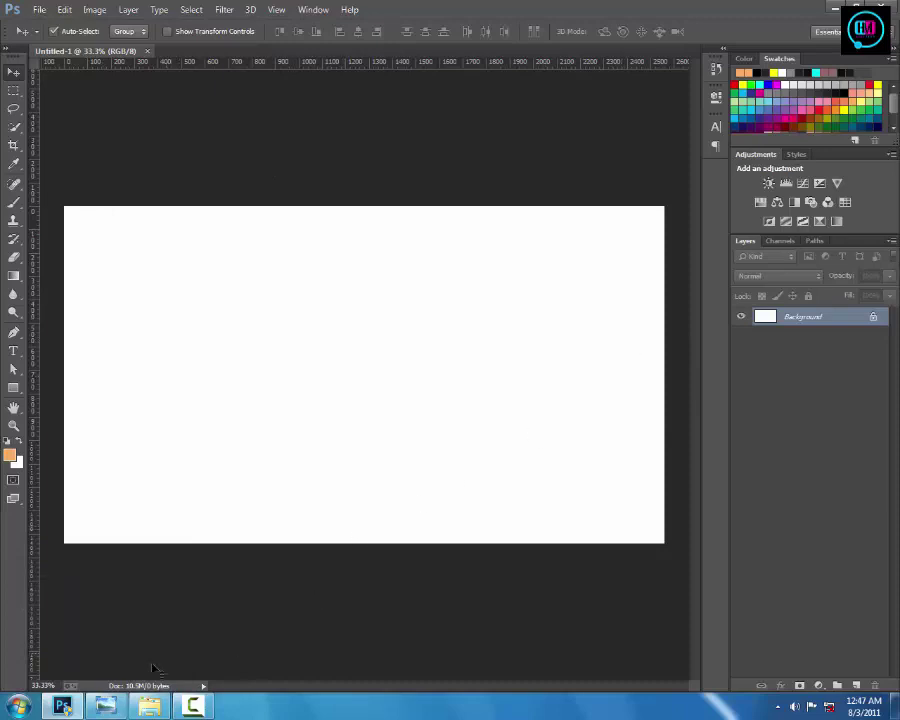
Step: Create a 2560×423 px rectangle, Rectangle 1, with the Rectangle tool
click(107, 709)
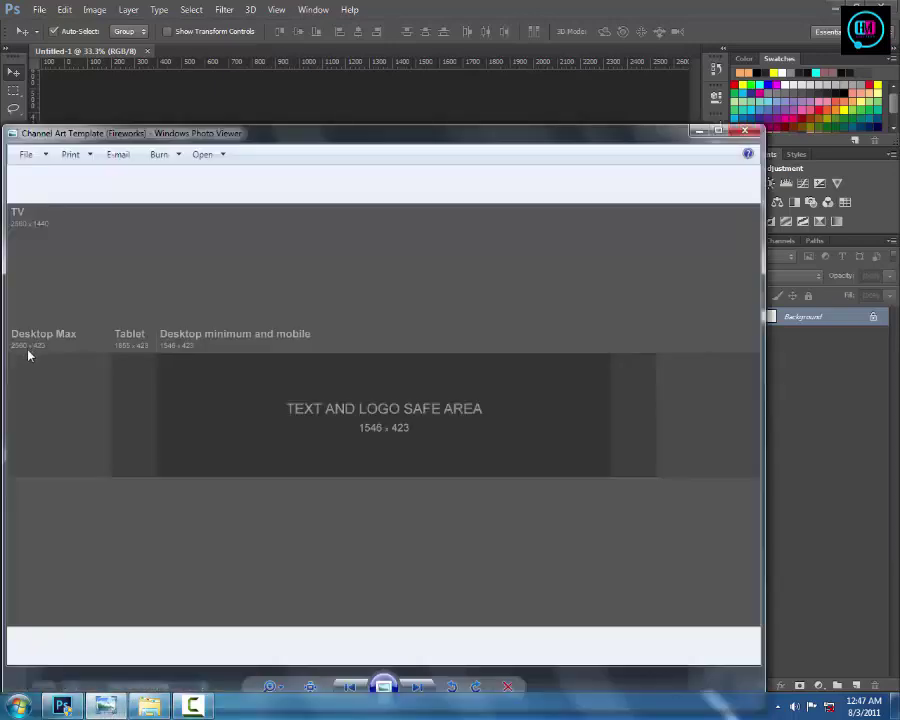
click(698, 132)
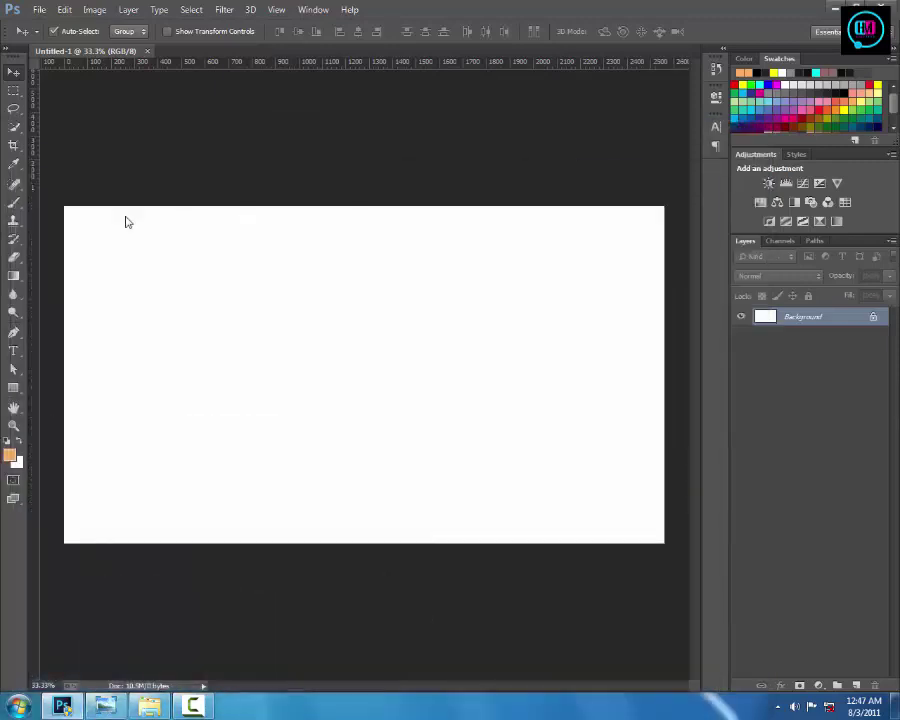
click(13, 387)
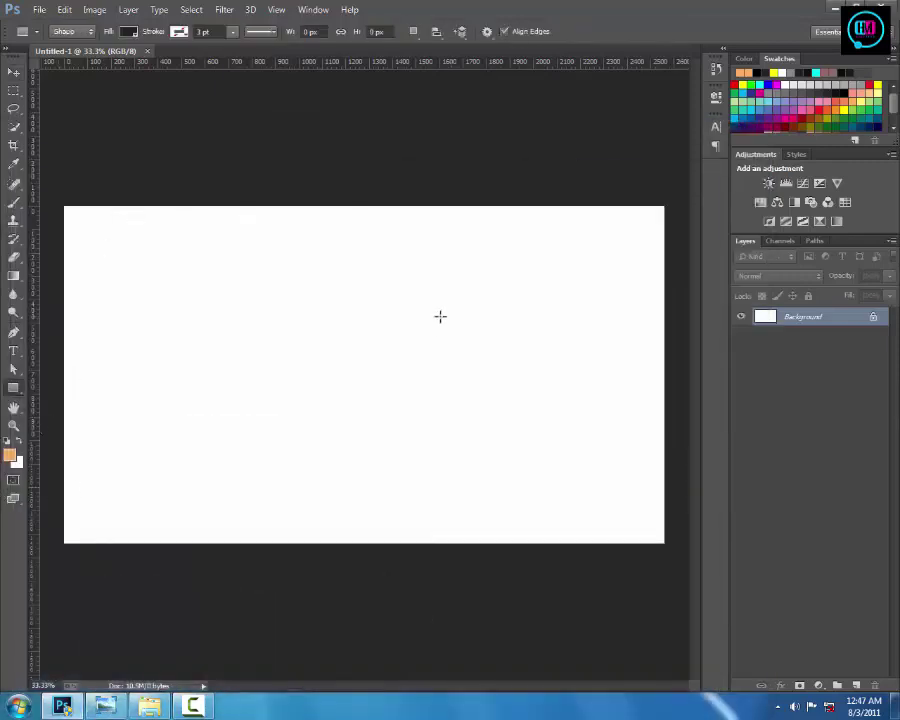
click(438, 316)
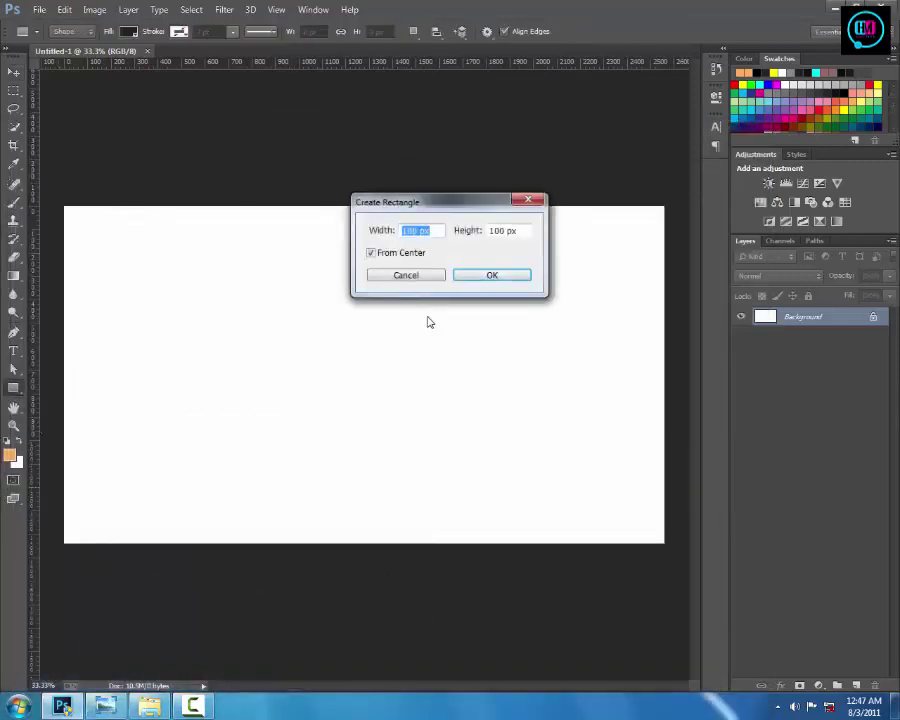
text(2560)
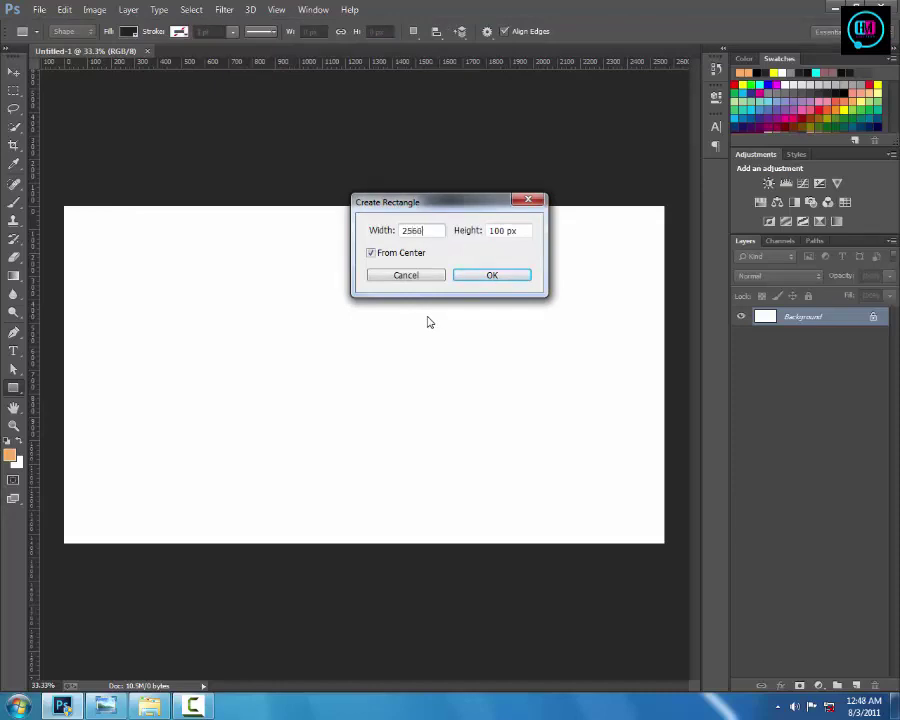
text( px)
key(Tab)
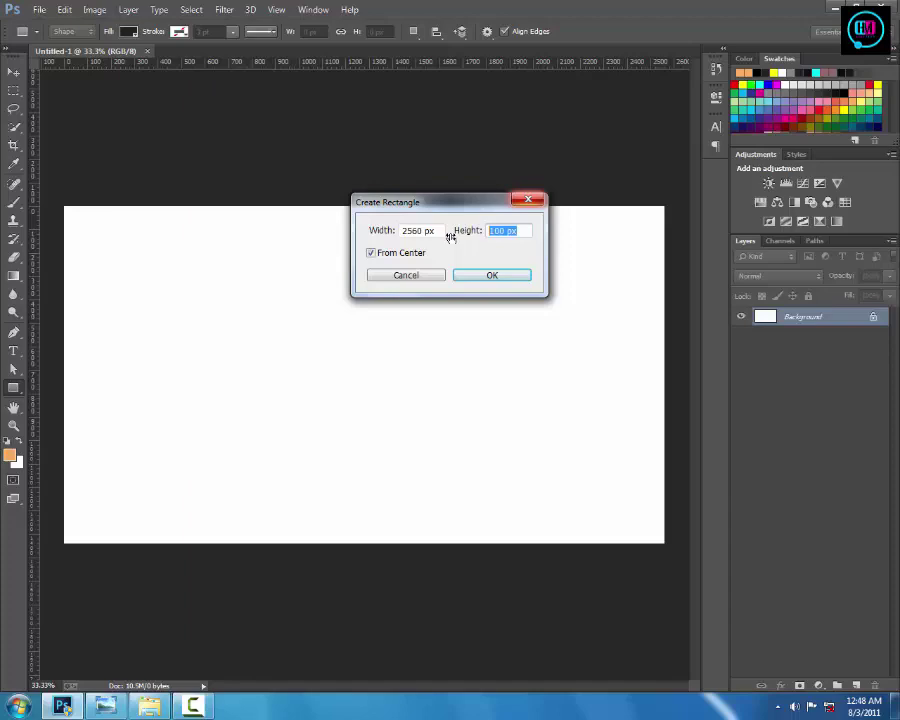
click(106, 708)
click(106, 708)
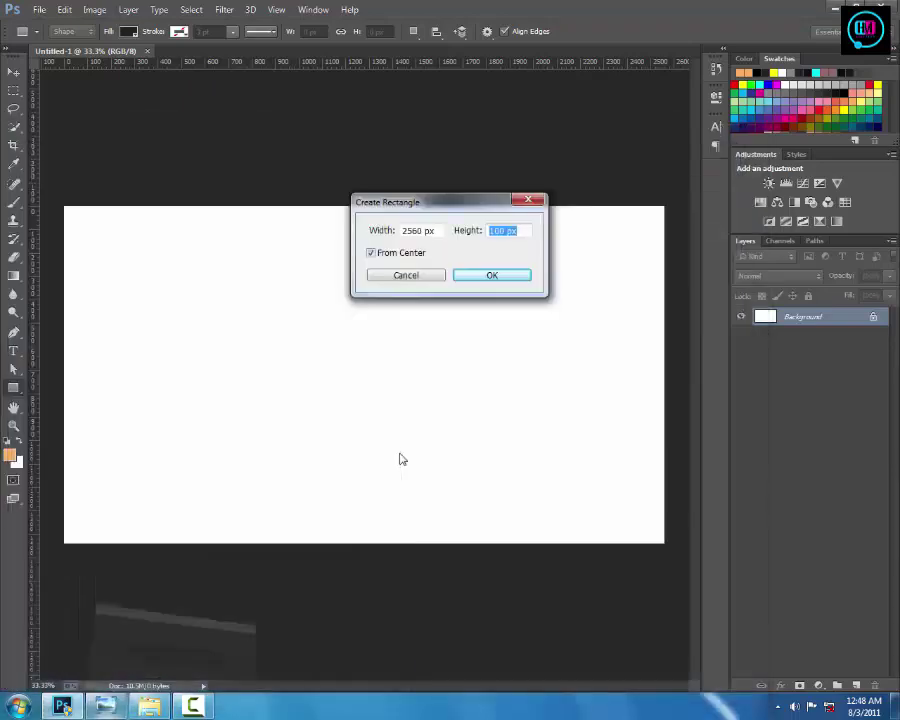
text(423)
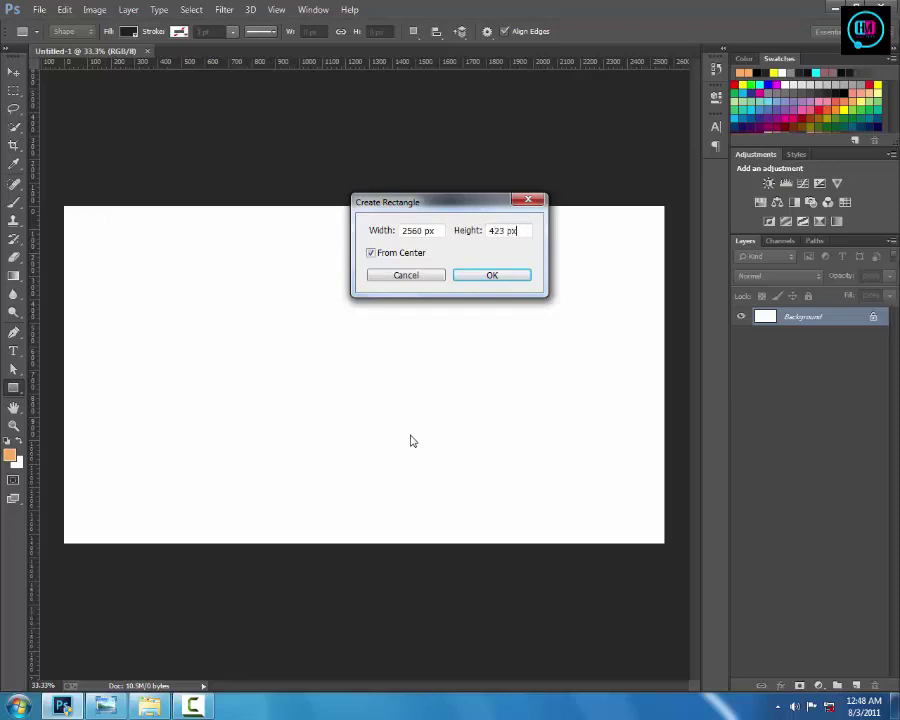
click(520, 277)
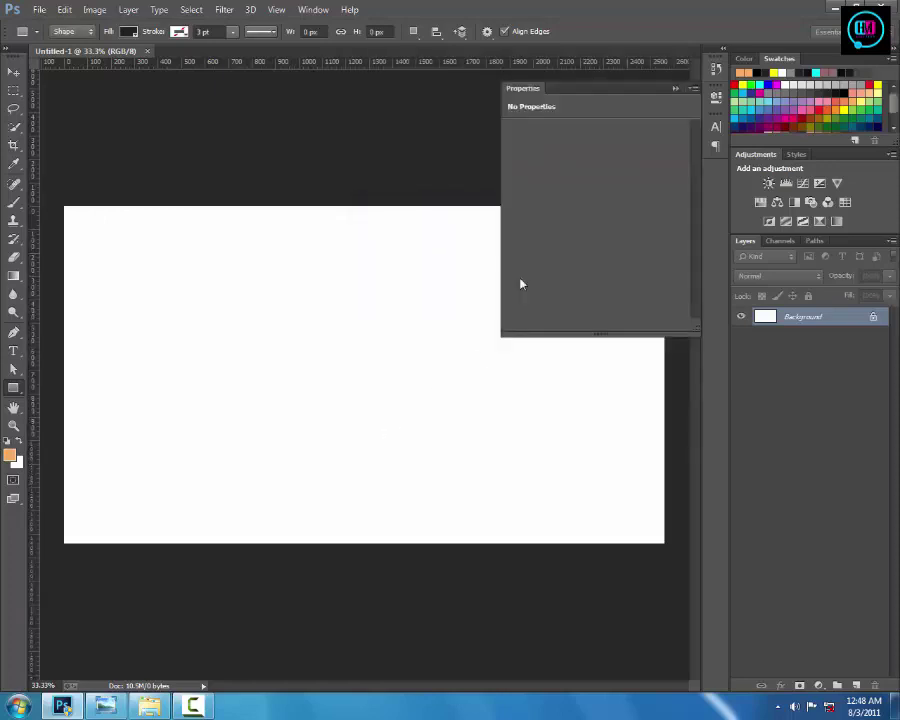
Step: Centre Rectangle 1 vertically and horizontally on the canvas against the Background layer
click(674, 90)
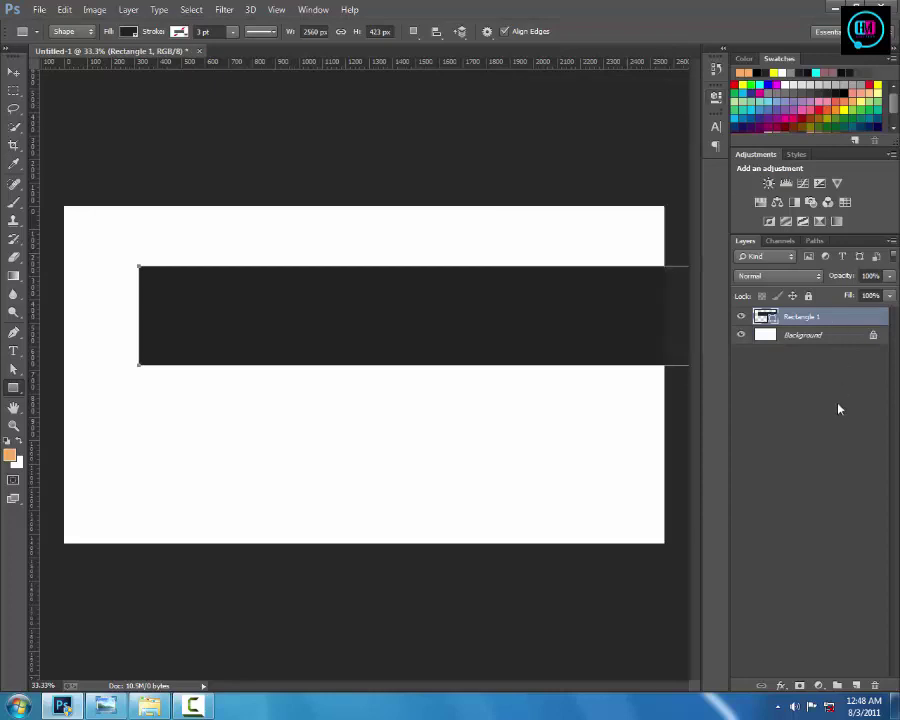
shift+click(829, 340)
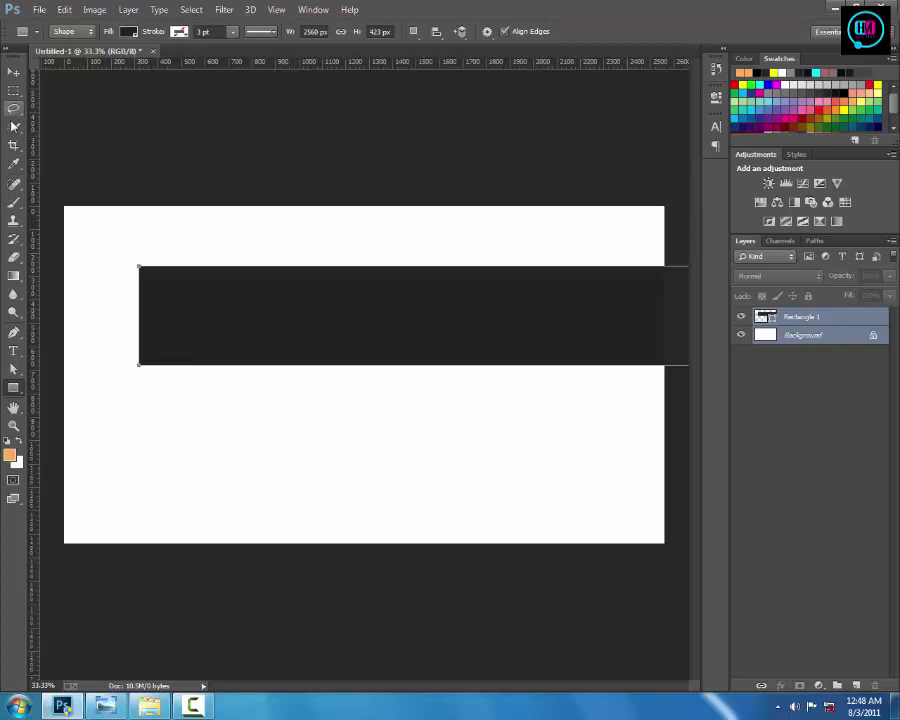
click(14, 72)
click(299, 32)
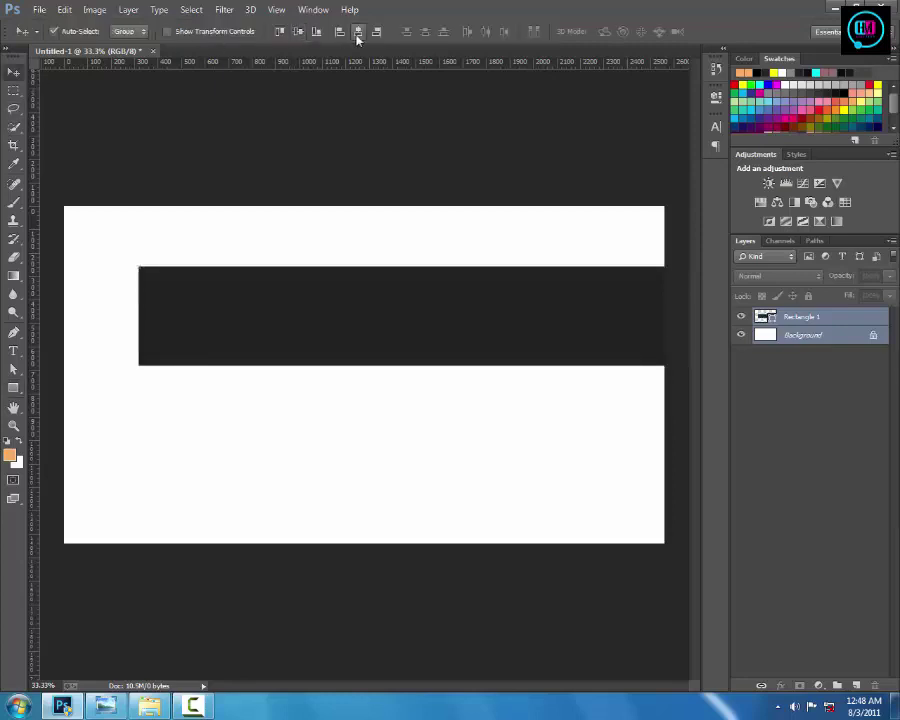
click(357, 32)
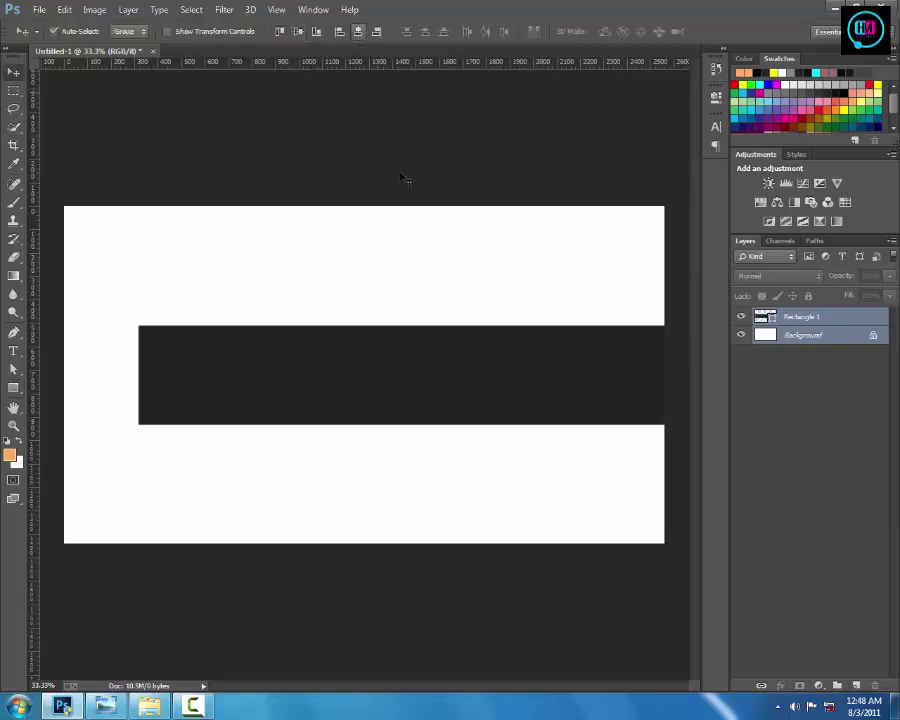
click(836, 432)
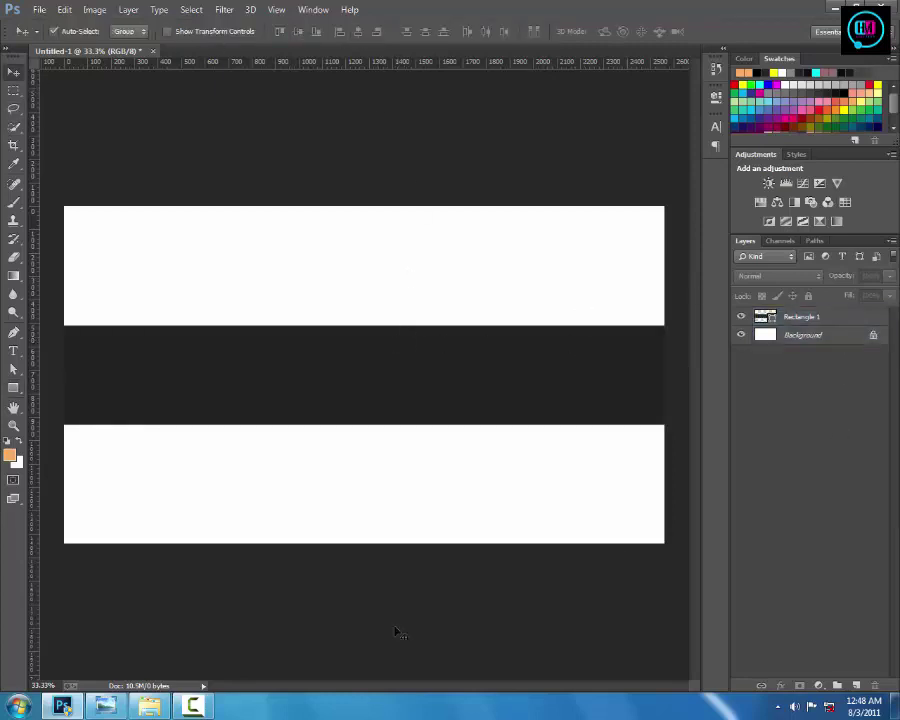
Step: Create a second rectangle of 1855×423 px, Rectangle 2
click(108, 705)
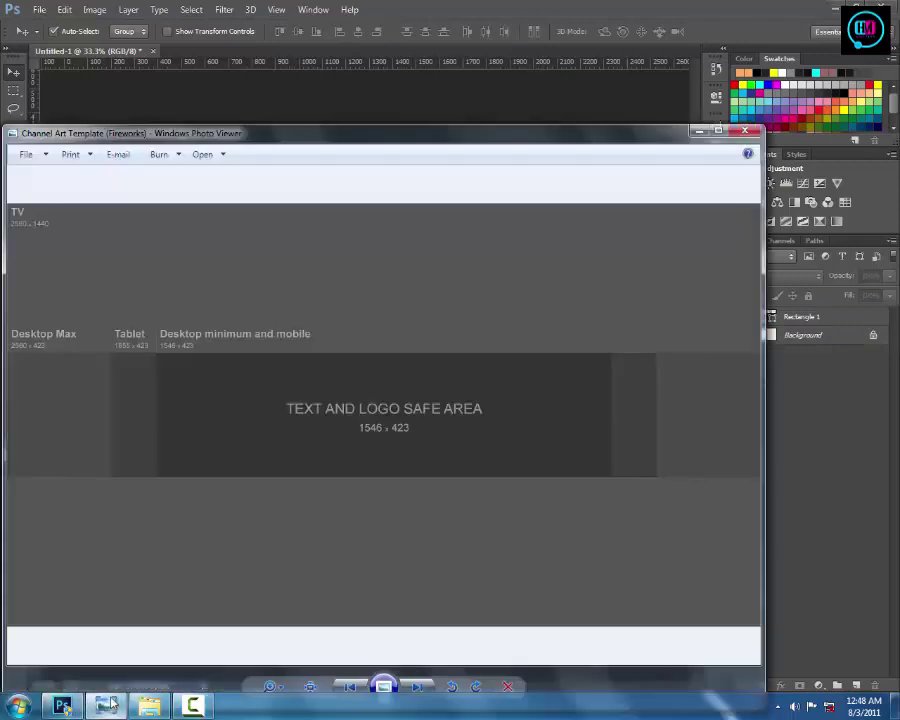
click(110, 703)
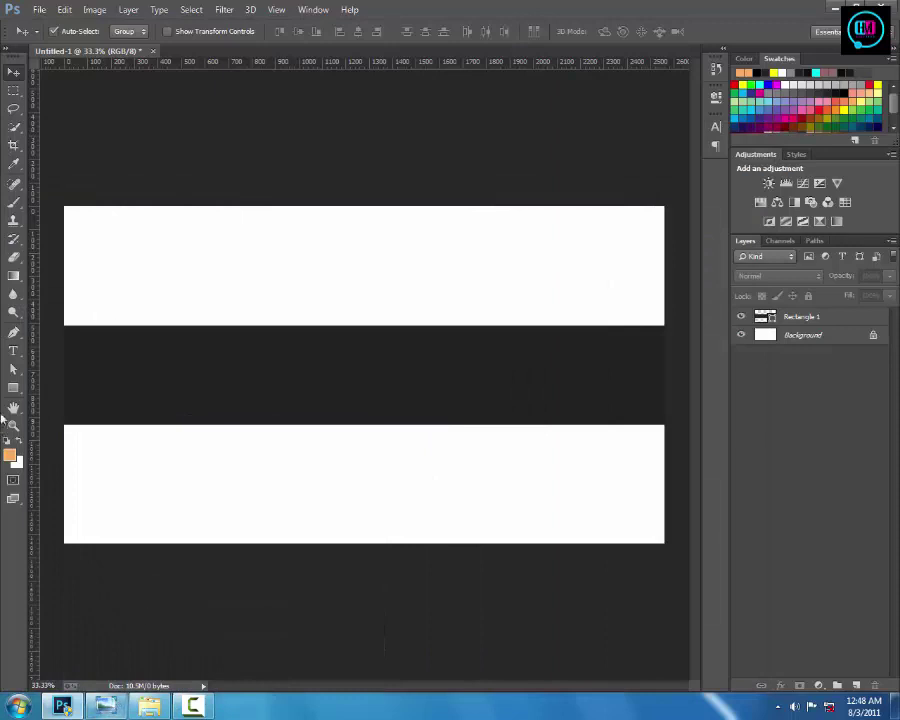
click(13, 388)
click(237, 350)
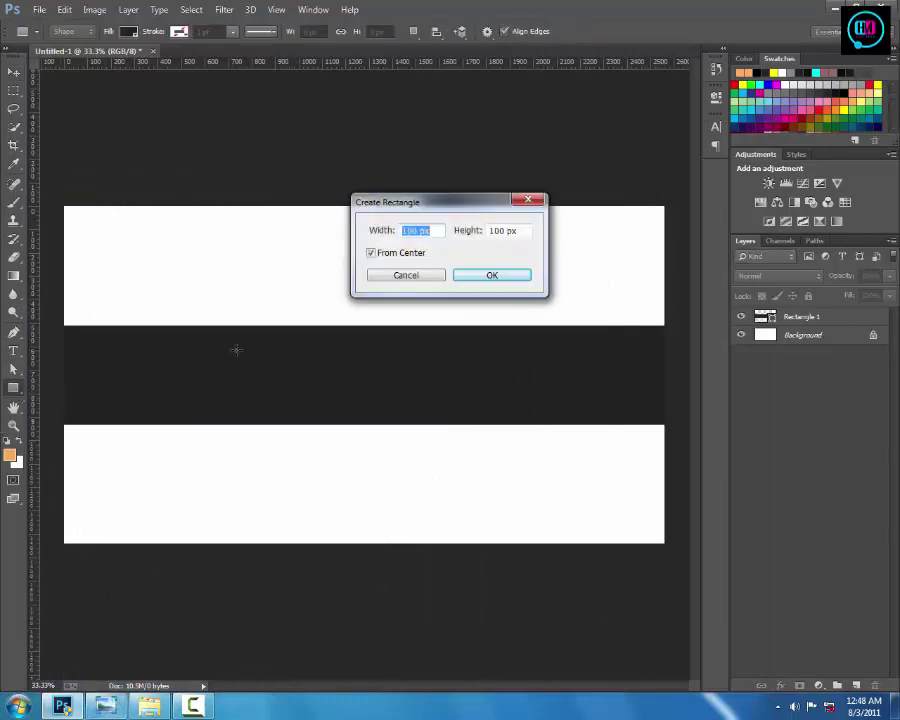
text(1885)
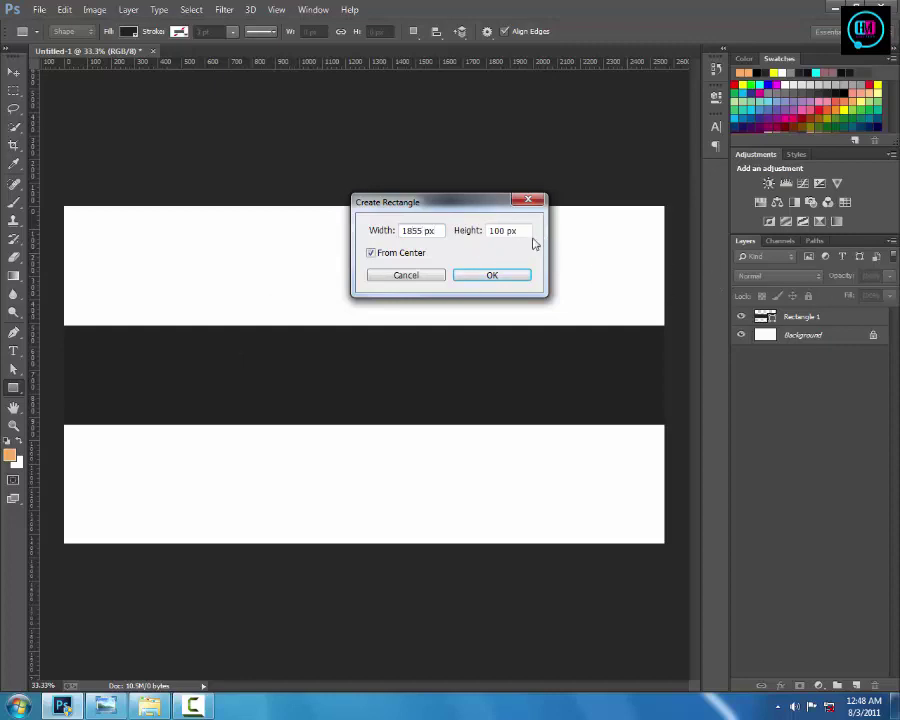
key(Tab)
text(423)
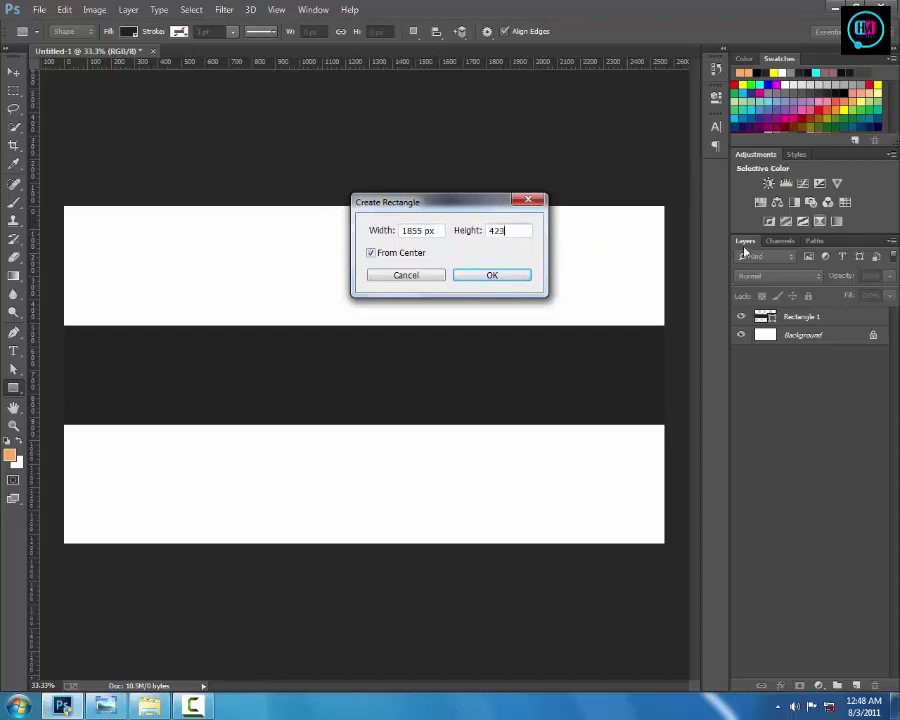
click(116, 707)
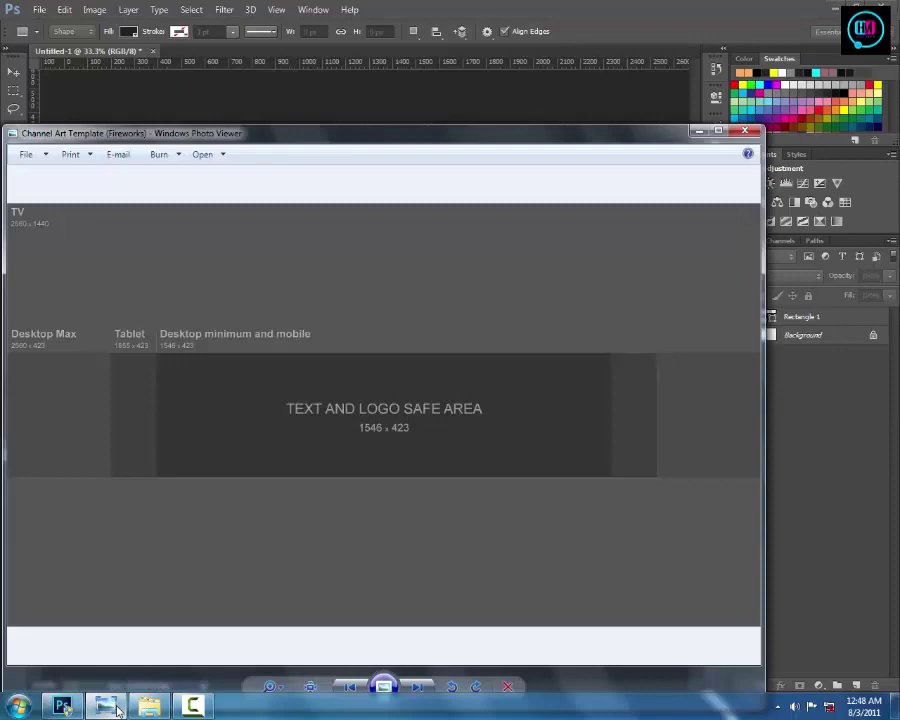
click(116, 707)
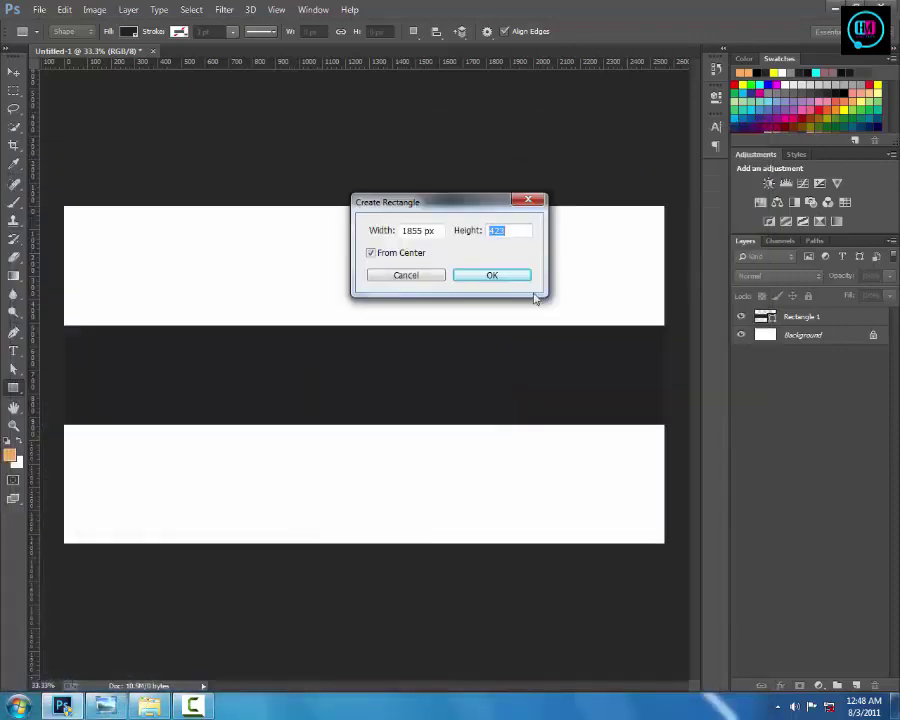
click(512, 232)
text(px)
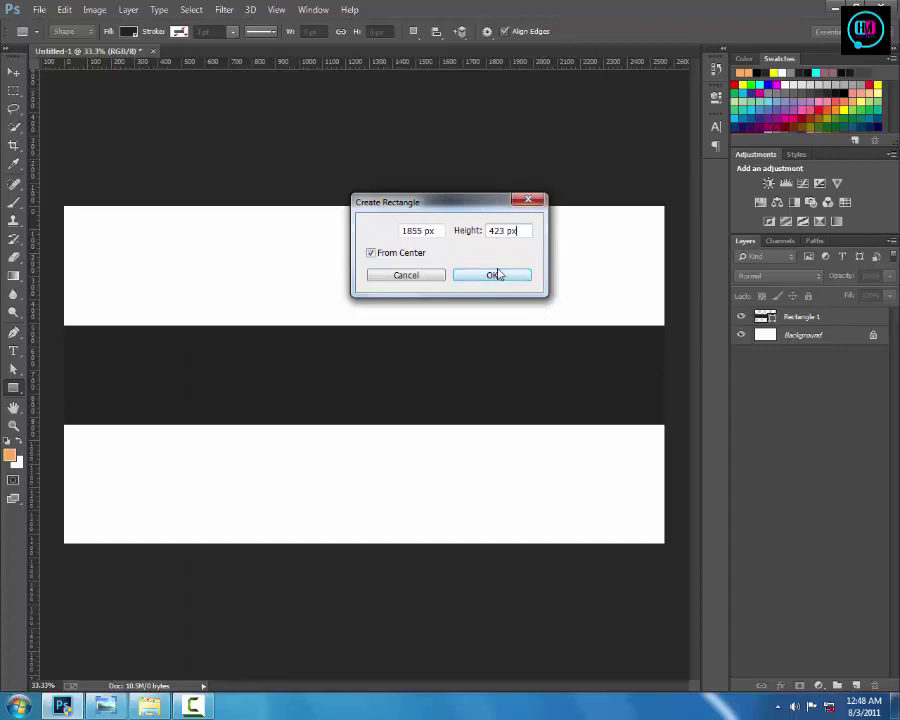
click(494, 274)
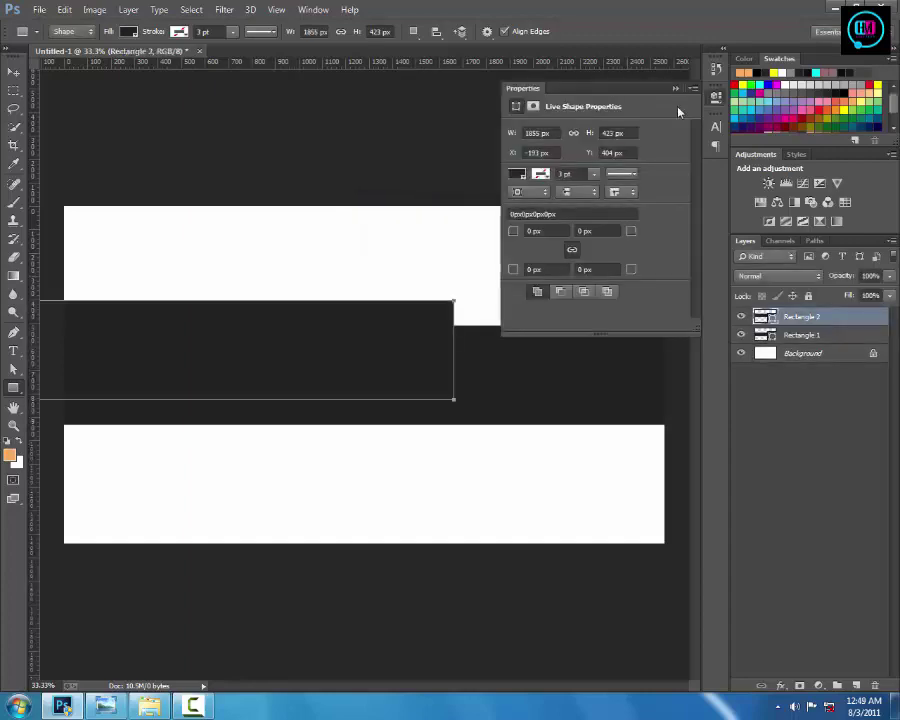
Step: Choose a red fill colour for Rectangle 2 in the Color Picker
click(676, 89)
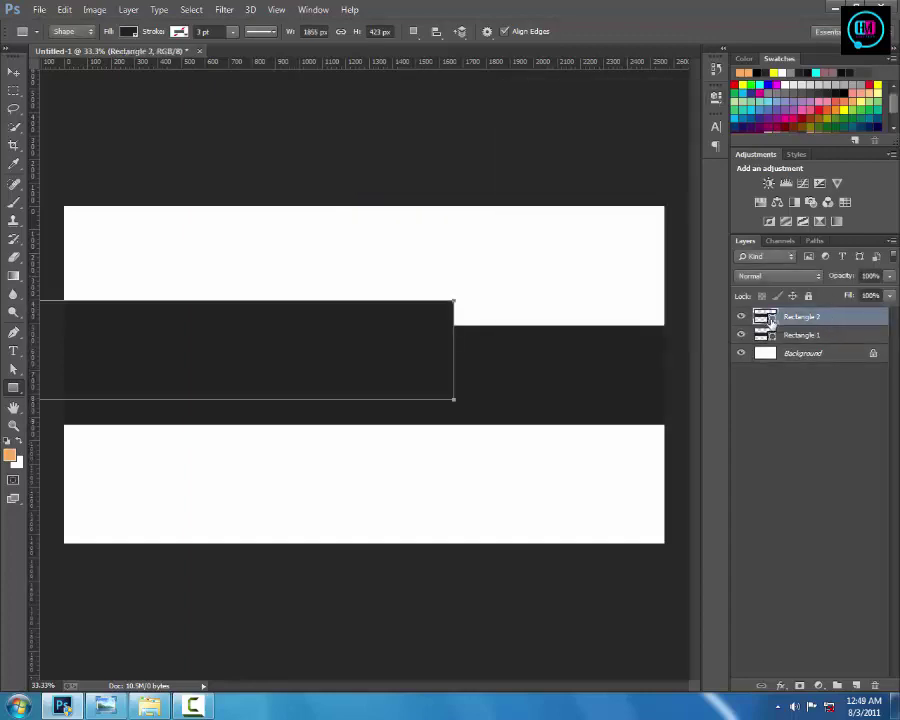
double_click(770, 318)
click(516, 221)
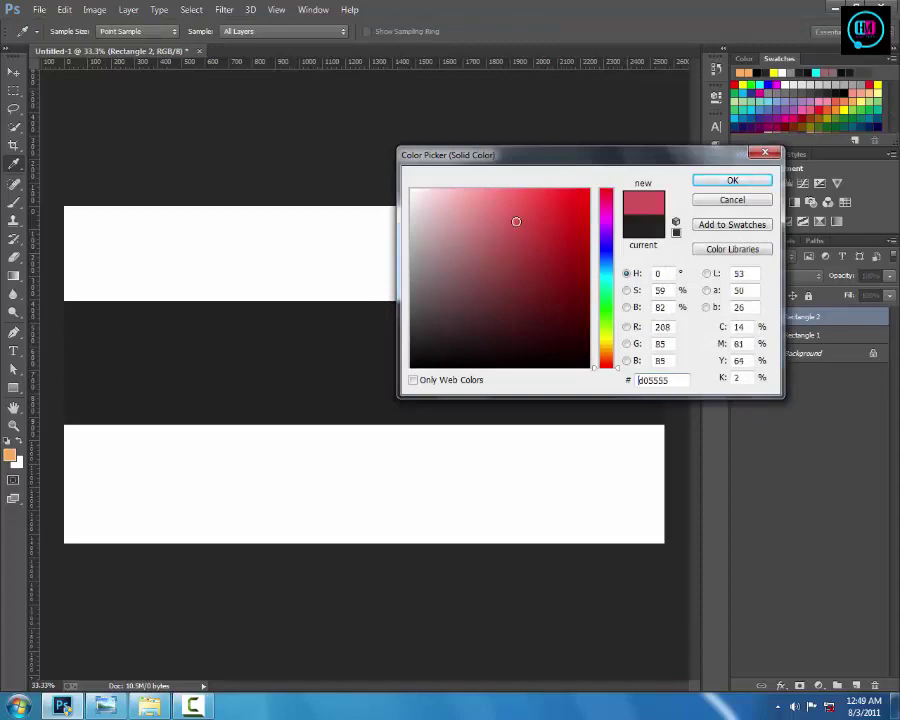
Step: Apply the red fill and centre Rectangle 2 vertically and horizontally on the canvas
click(722, 183)
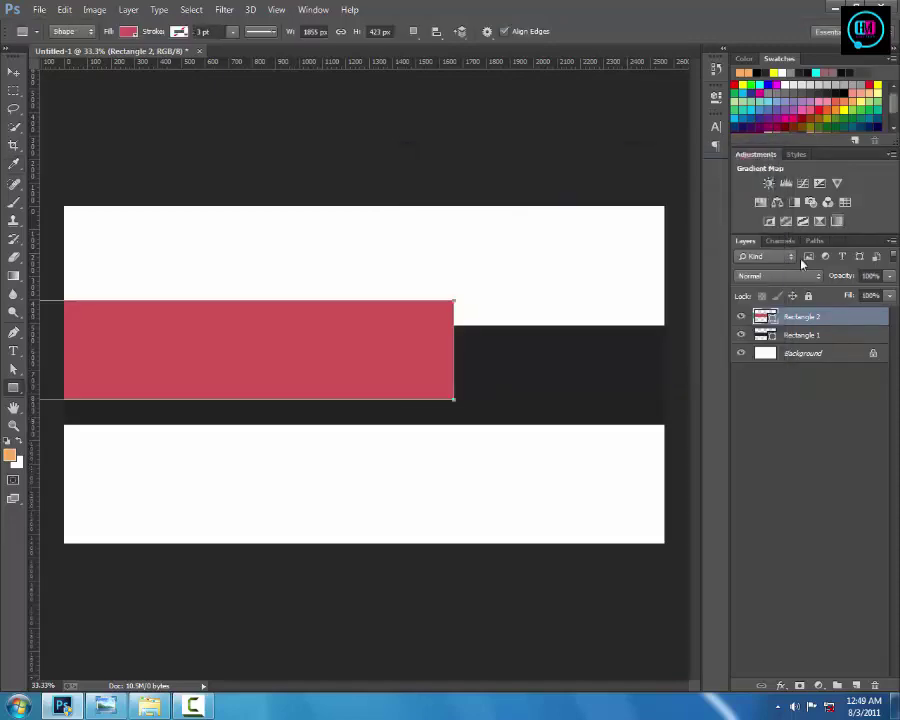
ctrl+click(808, 355)
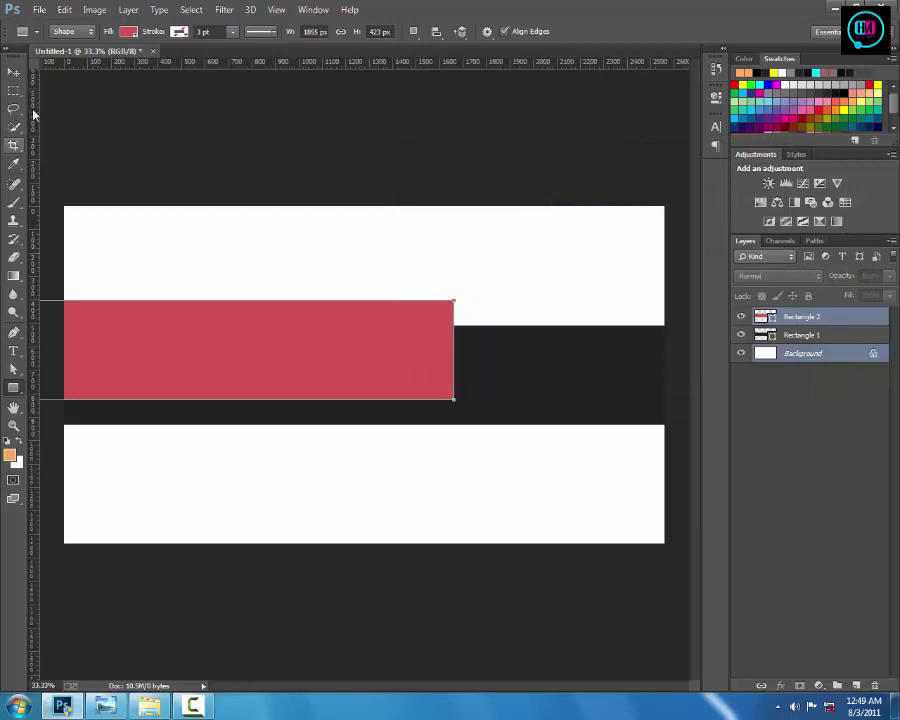
click(13, 72)
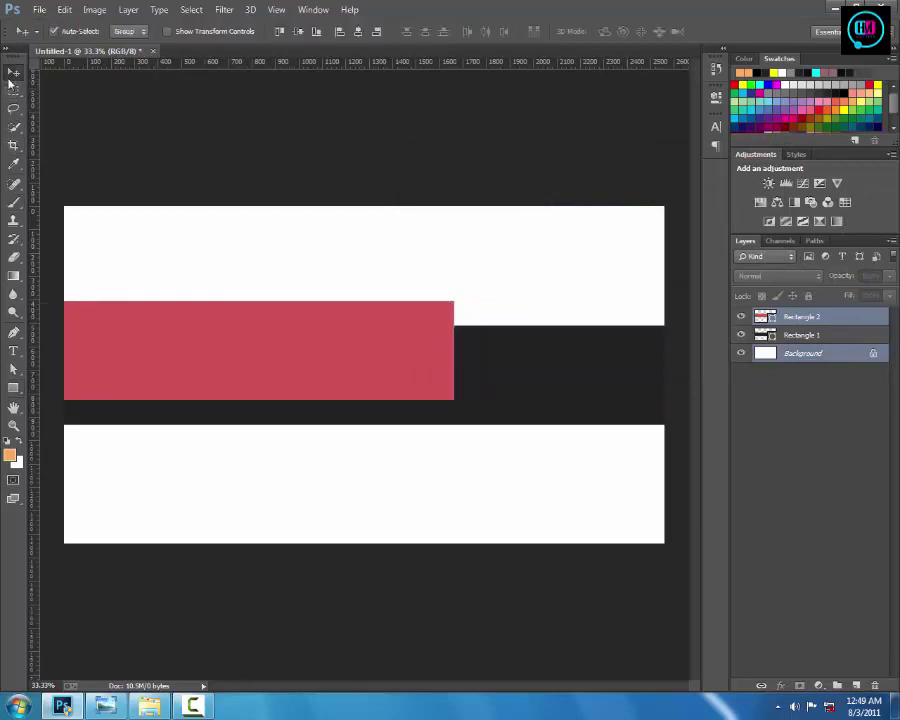
click(298, 31)
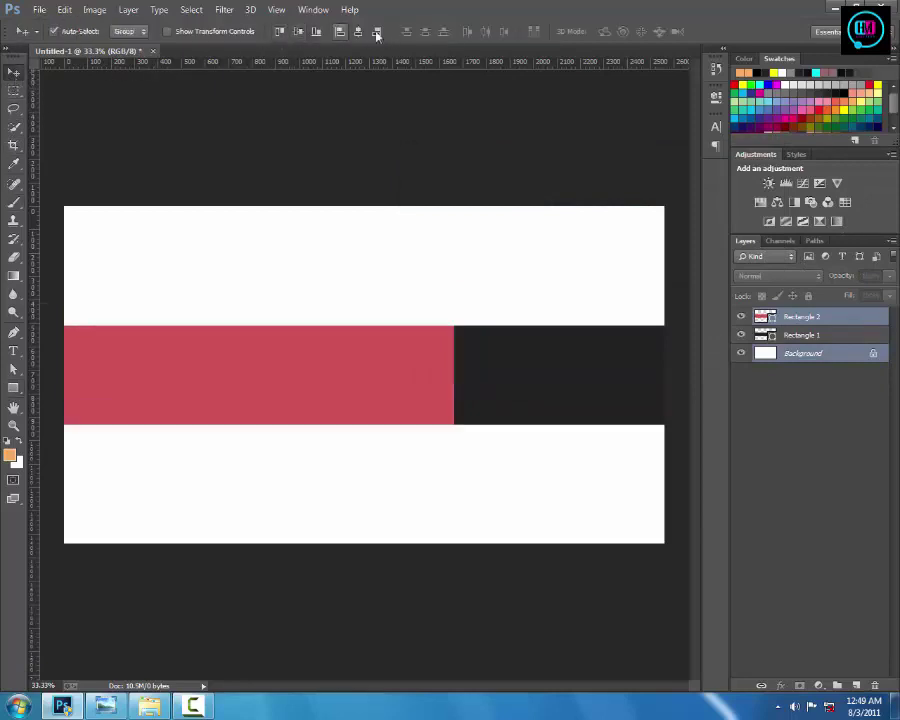
click(358, 32)
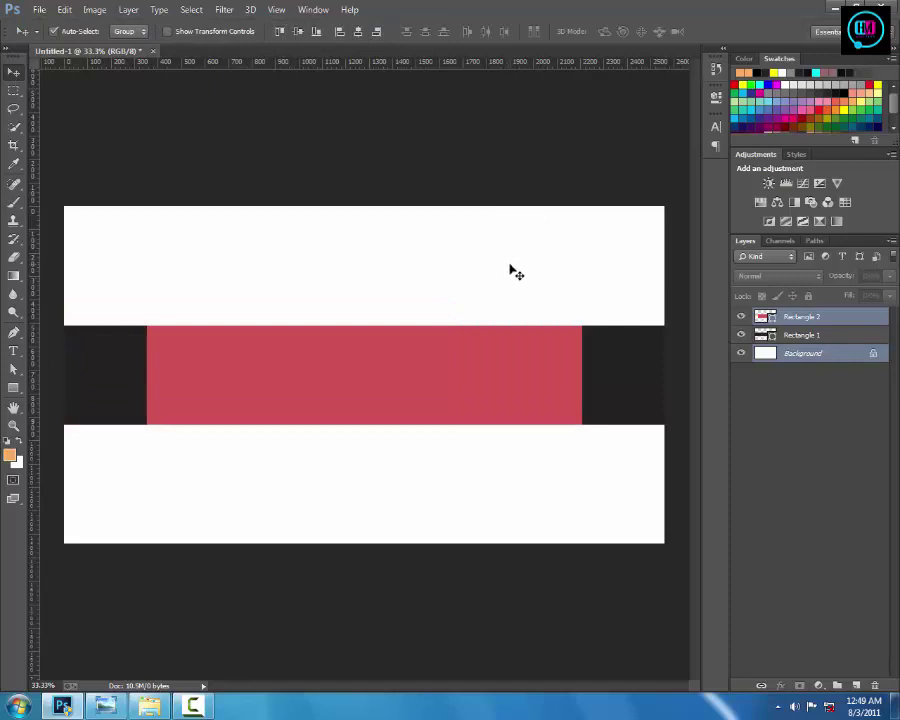
Step: Place vertical guides at the red rectangle's left and right edges
drag(296, 63, 147, 350)
drag(284, 62, 584, 362)
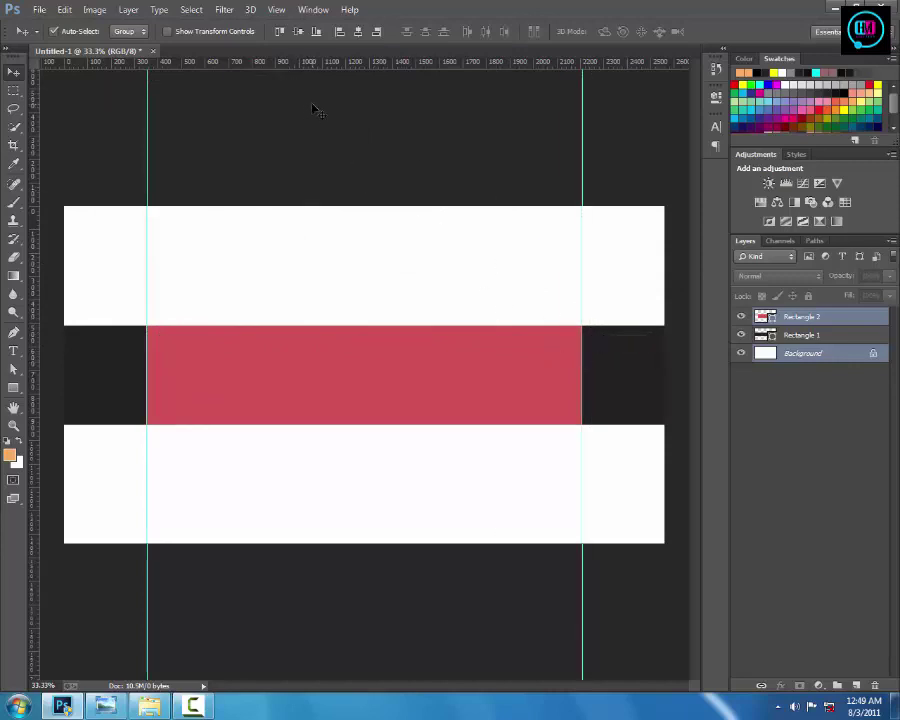
click(812, 480)
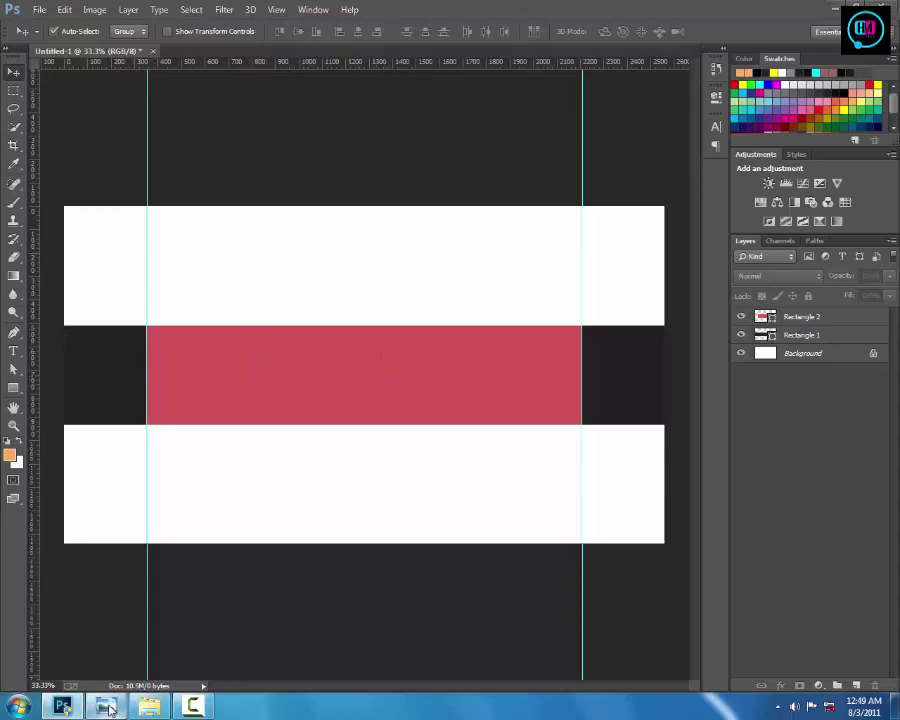
click(106, 706)
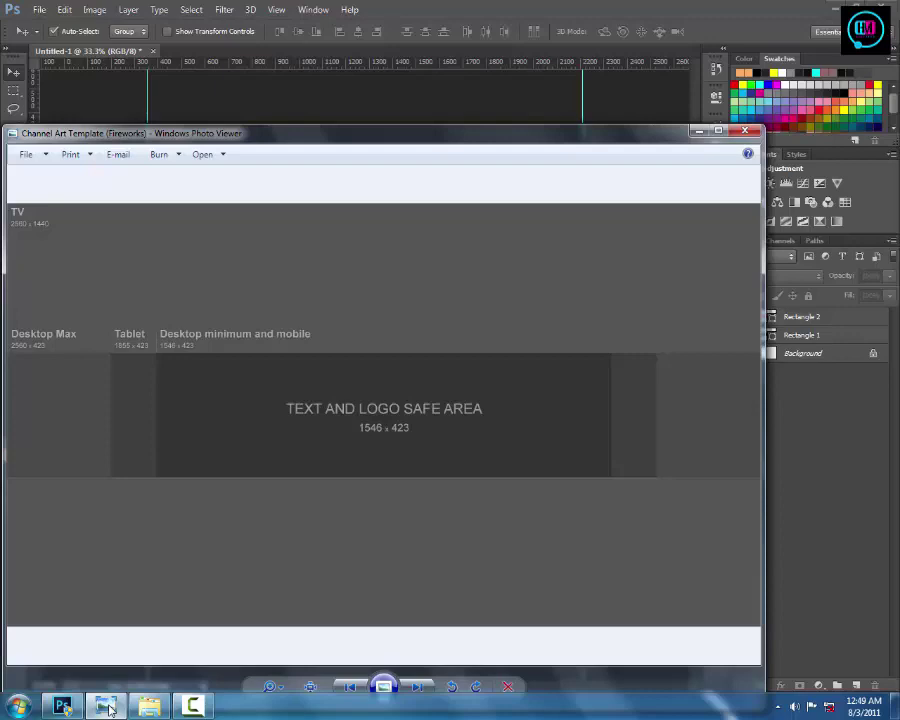
click(106, 706)
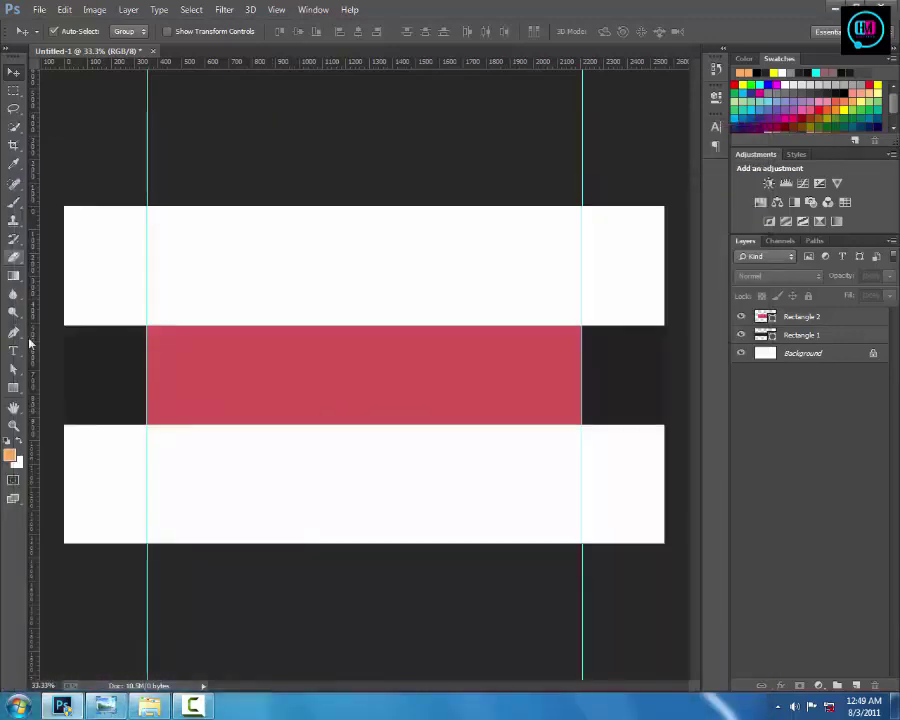
Step: Create Rectangle 3 at exactly 1546×423 px with the Rectangle tool
click(13, 387)
click(457, 191)
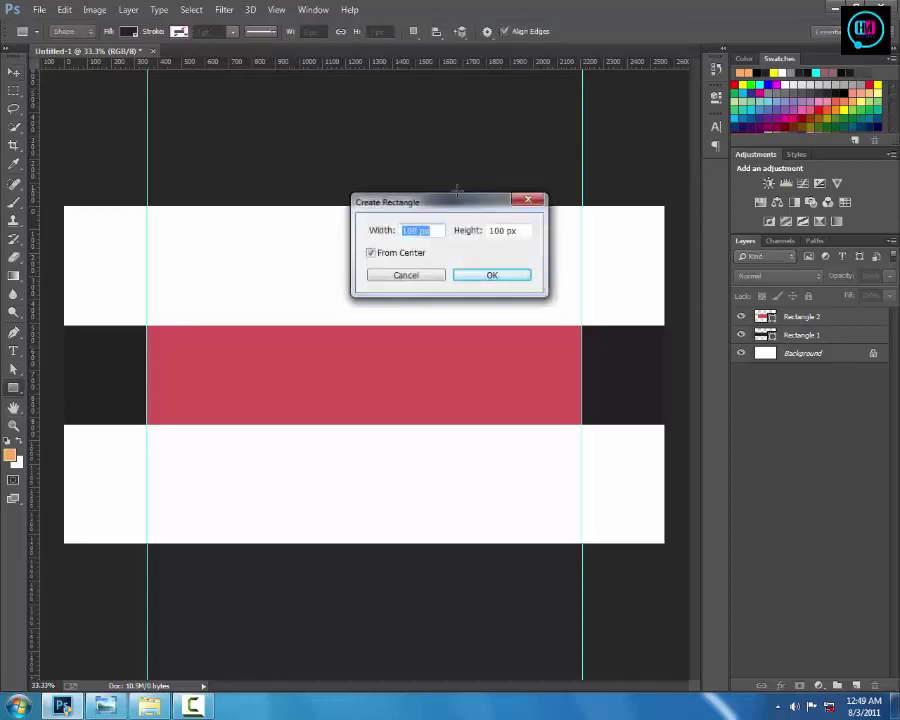
text(1)
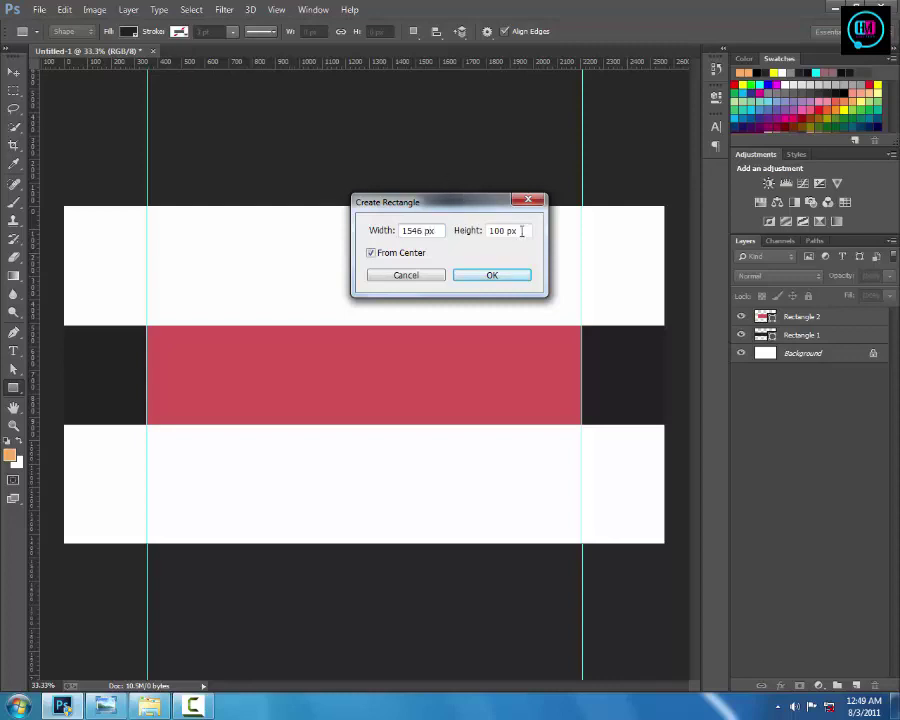
key(Tab)
text(42)
click(480, 275)
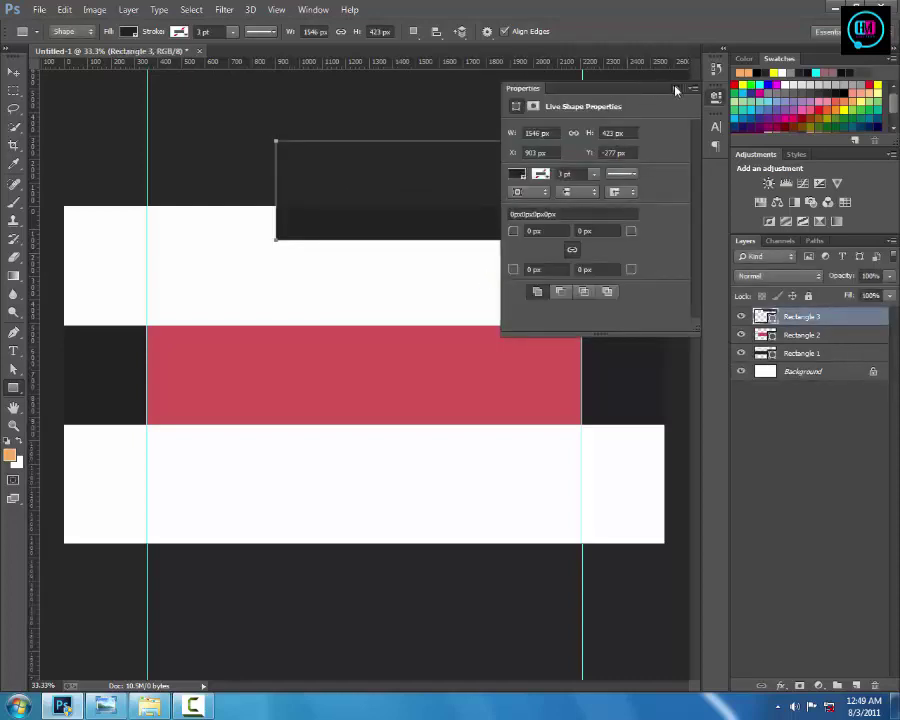
Step: Centre Rectangle 3 vertically and horizontally on the canvas with the Background layer
click(673, 88)
ctrl+click(806, 376)
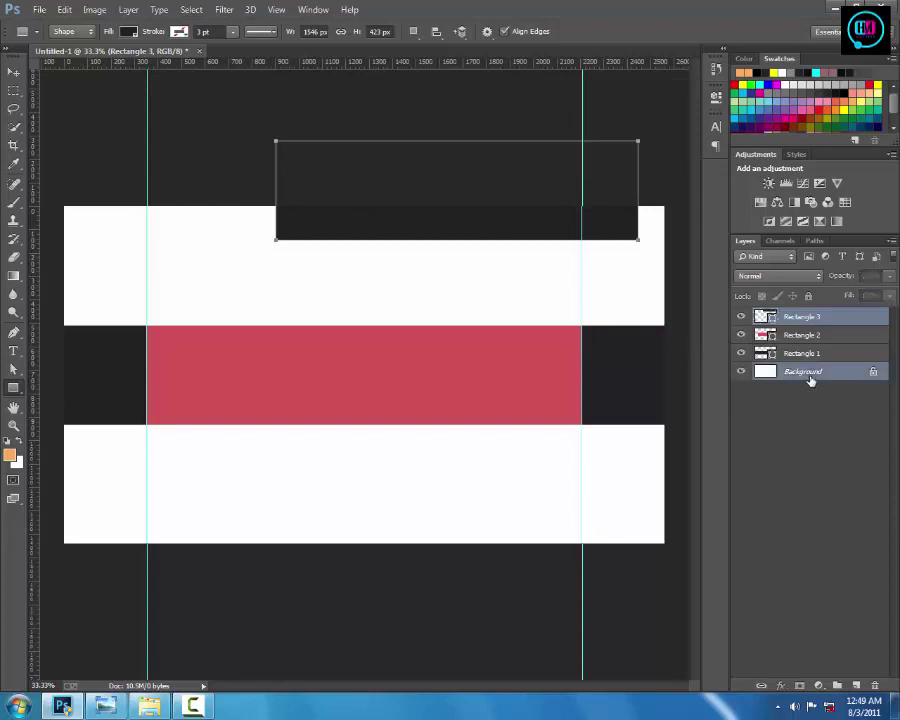
click(13, 72)
click(298, 31)
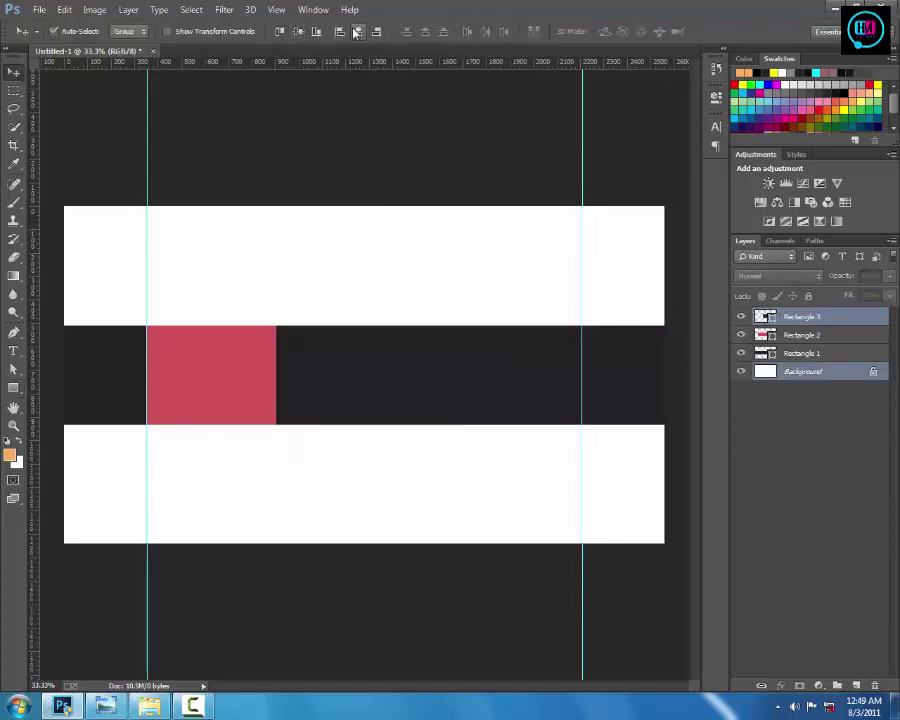
click(356, 31)
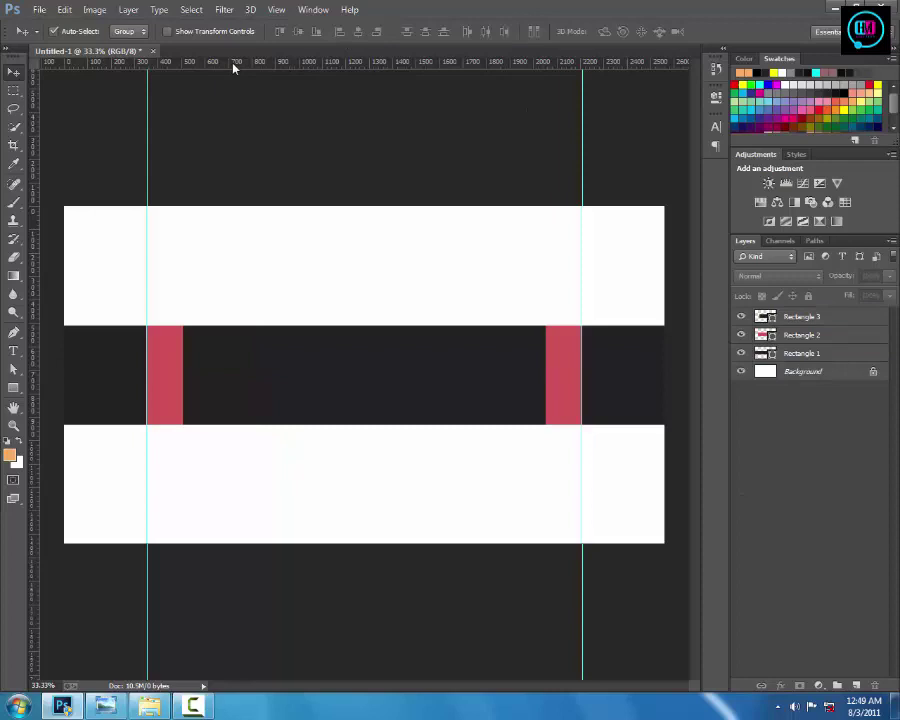
Step: Place a vertical guide at Rectangle 3's left edge and begin one for its right edge
drag(233, 63, 200, 356)
key(alt)
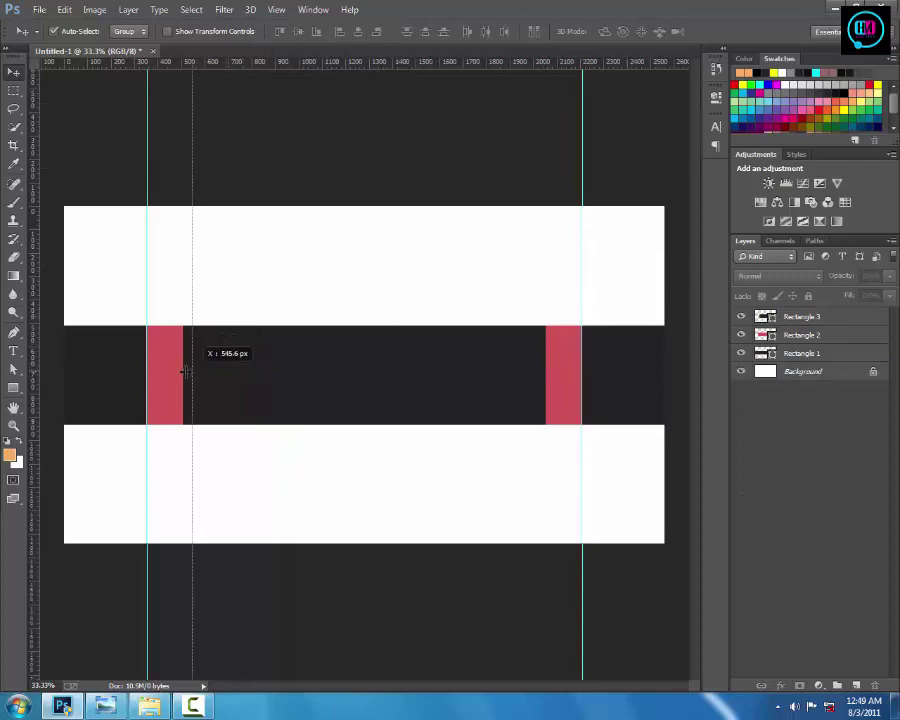
drag(200, 358, 183, 372)
drag(297, 63, 546, 382)
key(alt)
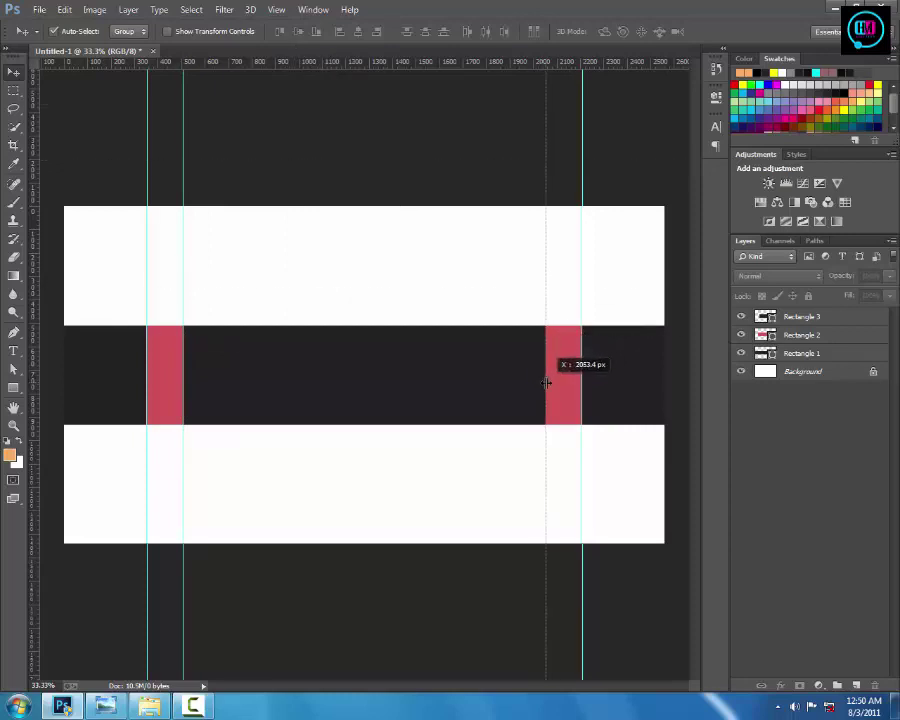
drag(546, 382, 547, 382)
Step: Mark Rectangle 3's right edge with a vertical guide dragged from the left ruler
key(ctrl+semicolon)
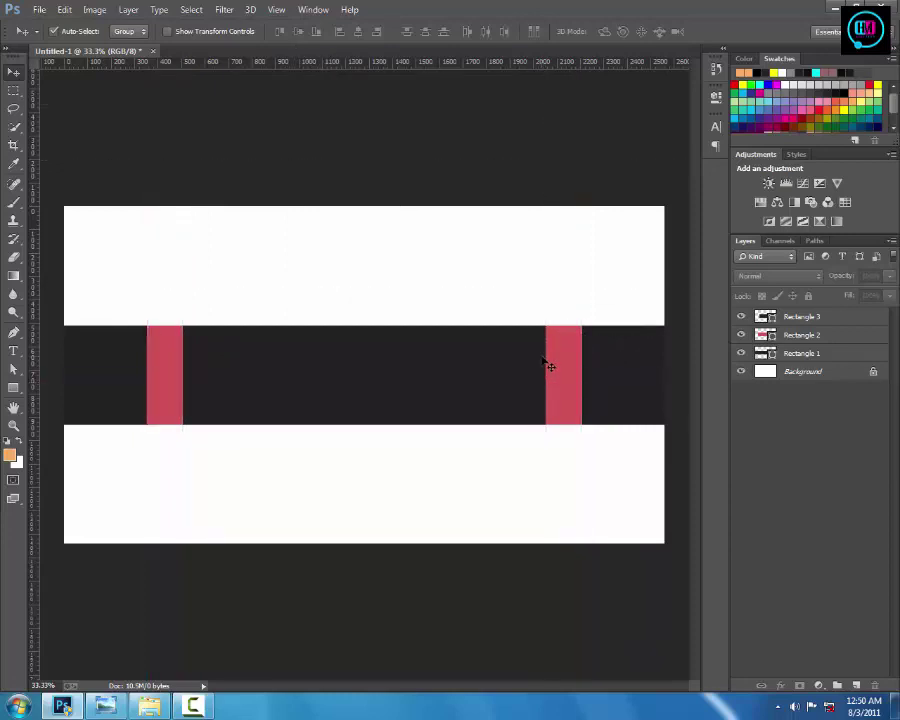
key(ctrl+semicolon)
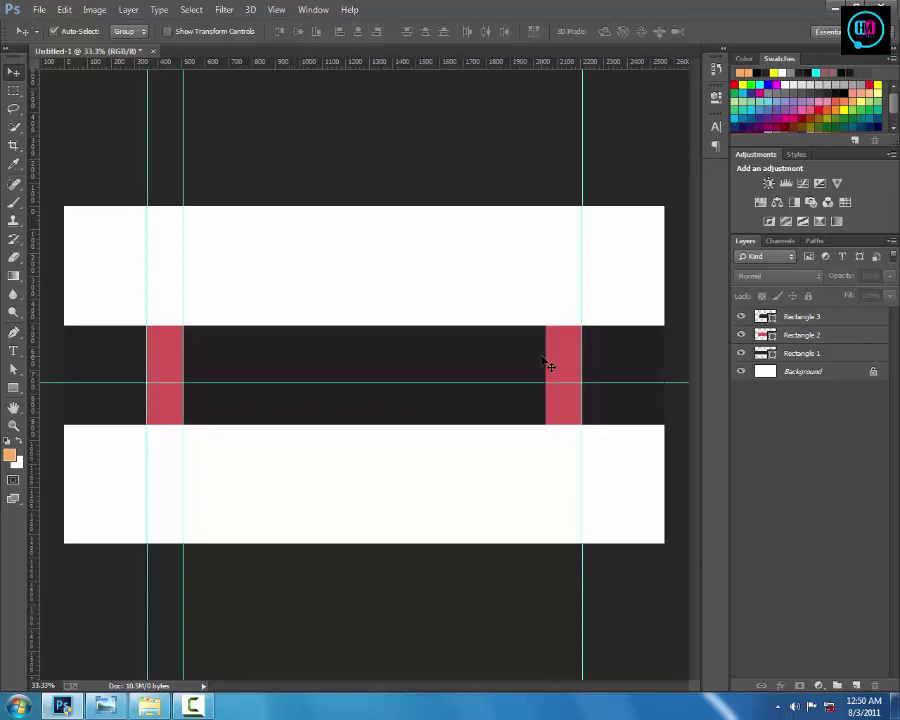
key(ctrl+semicolon)
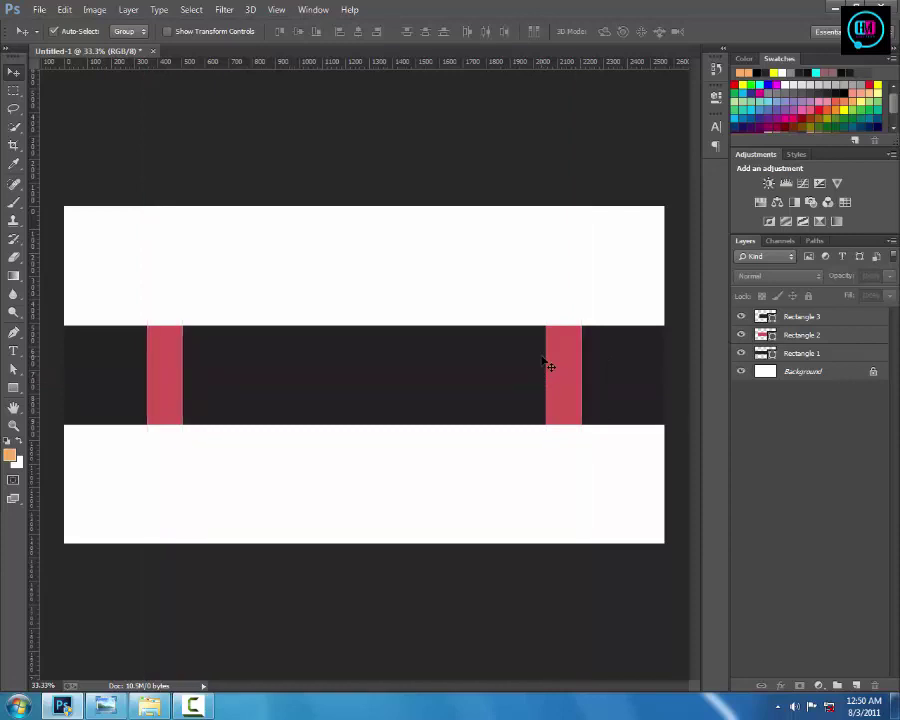
key(ctrl+semicolon)
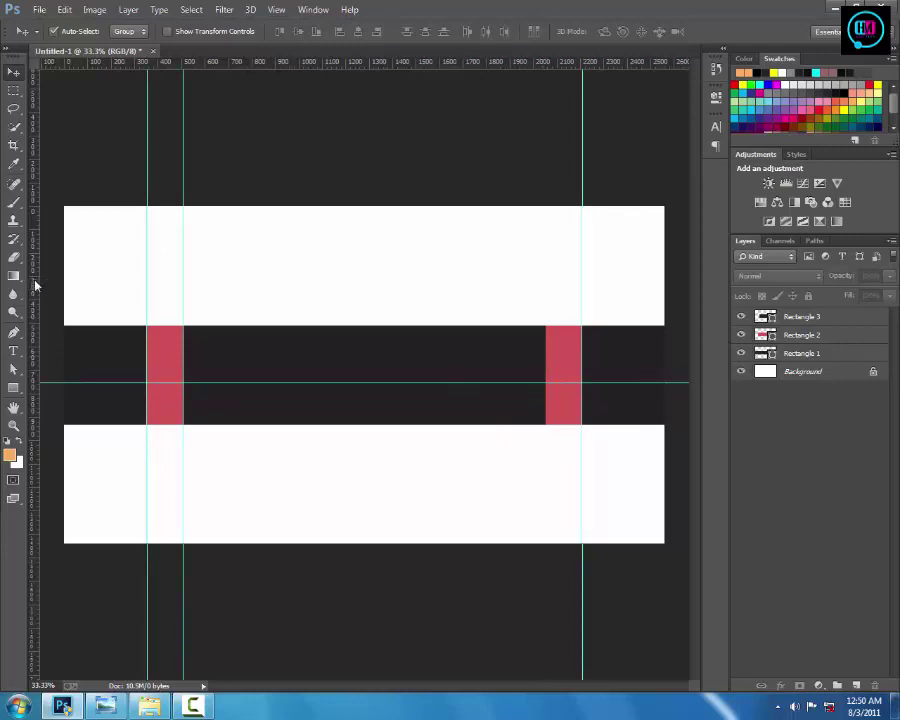
mouse_move(35, 285)
mouse_down()
mouse_move(542, 360)
mouse_move(548, 386)
mouse_up()
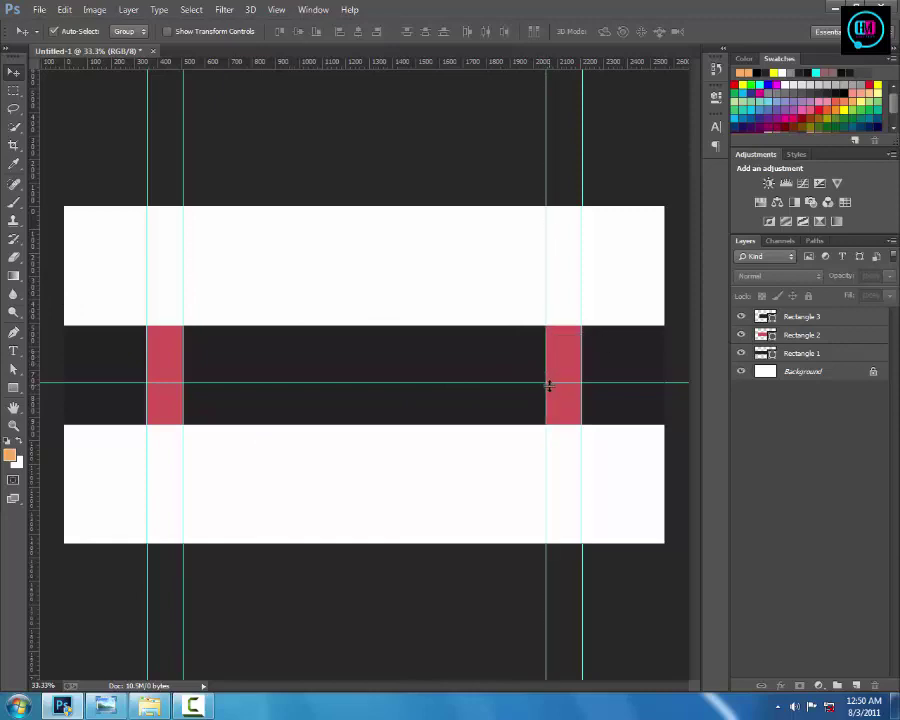
Step: Toggle rulers (Ctrl+R) and guides (Ctrl+;) to check the clean layout
key(ctrl+r)
key(ctrl+r)
key(ctrl+r)
key(r)
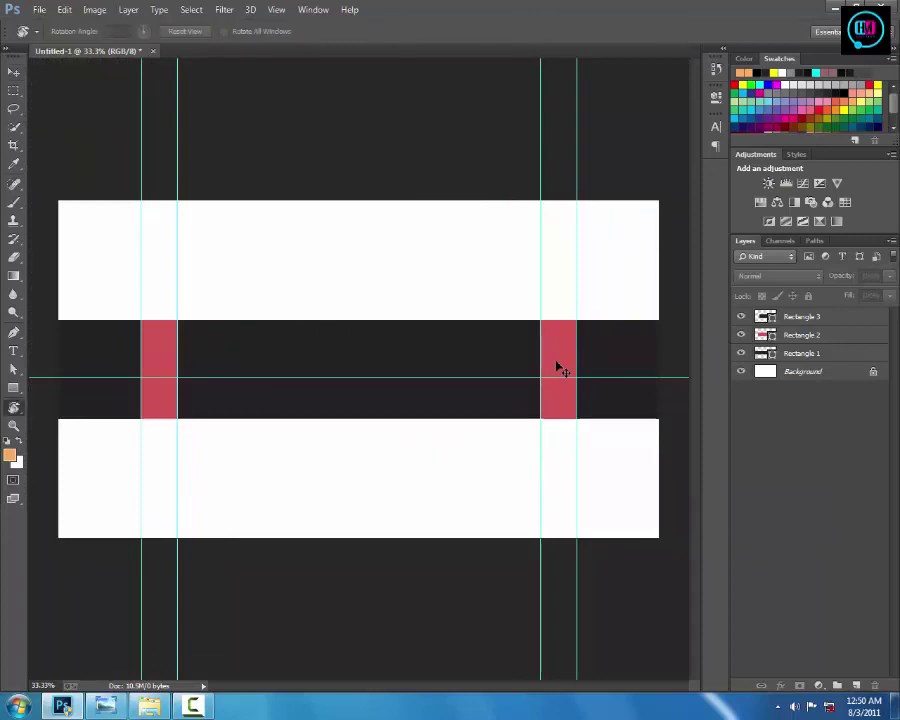
key(ctrl+r)
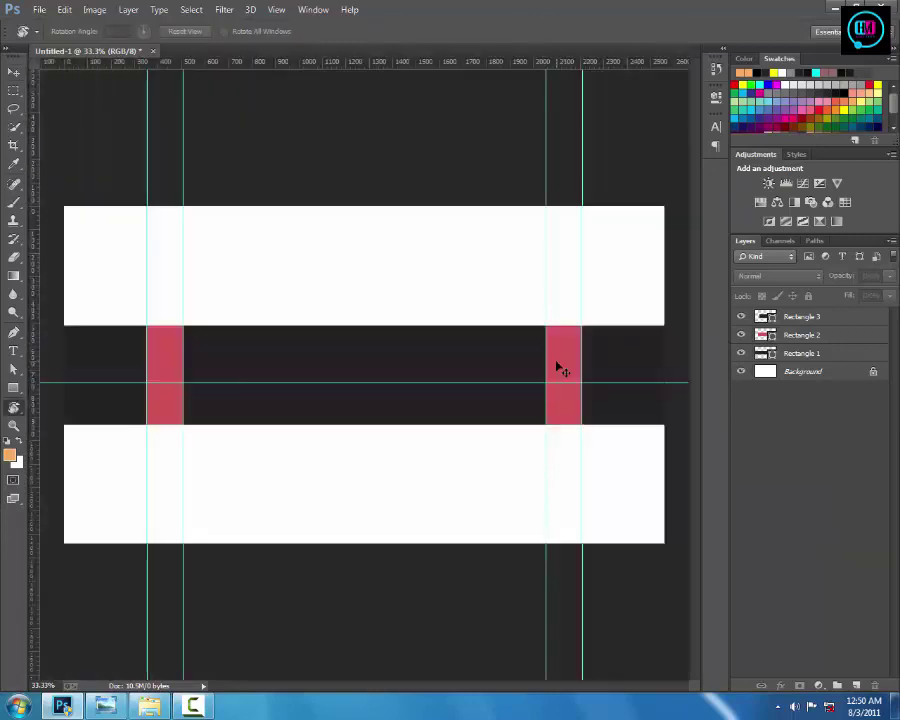
key(ctrl+r)
key(ctrl+r)
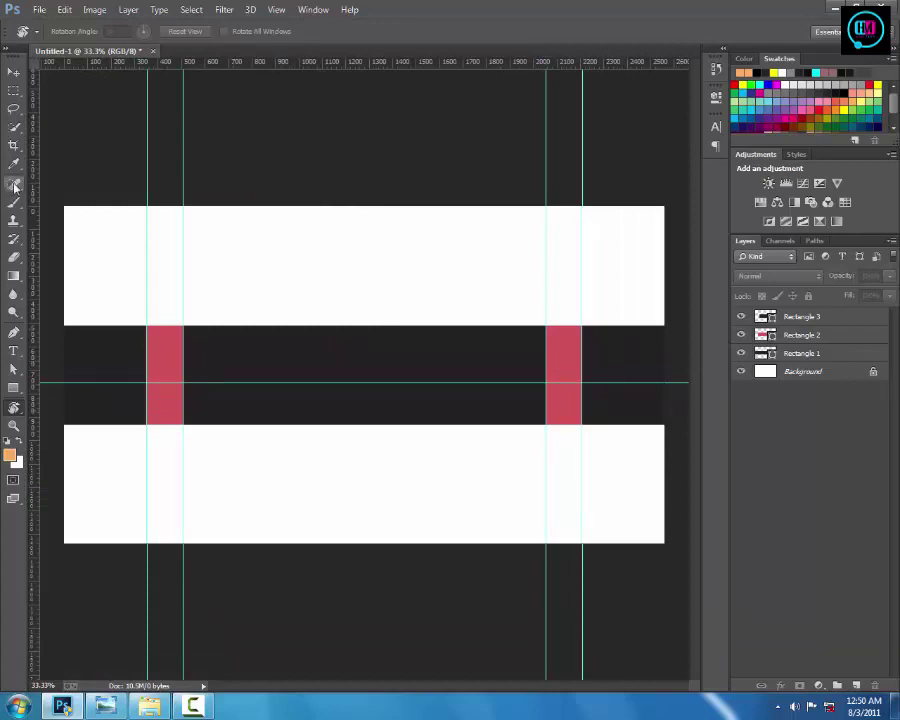
click(12, 68)
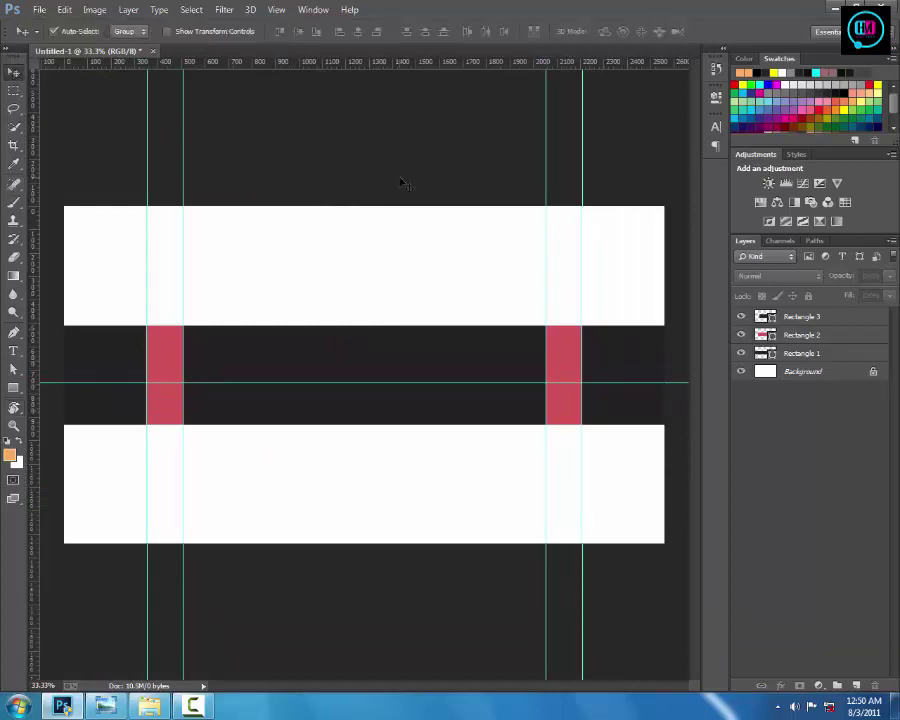
key(ctrl+semicolon)
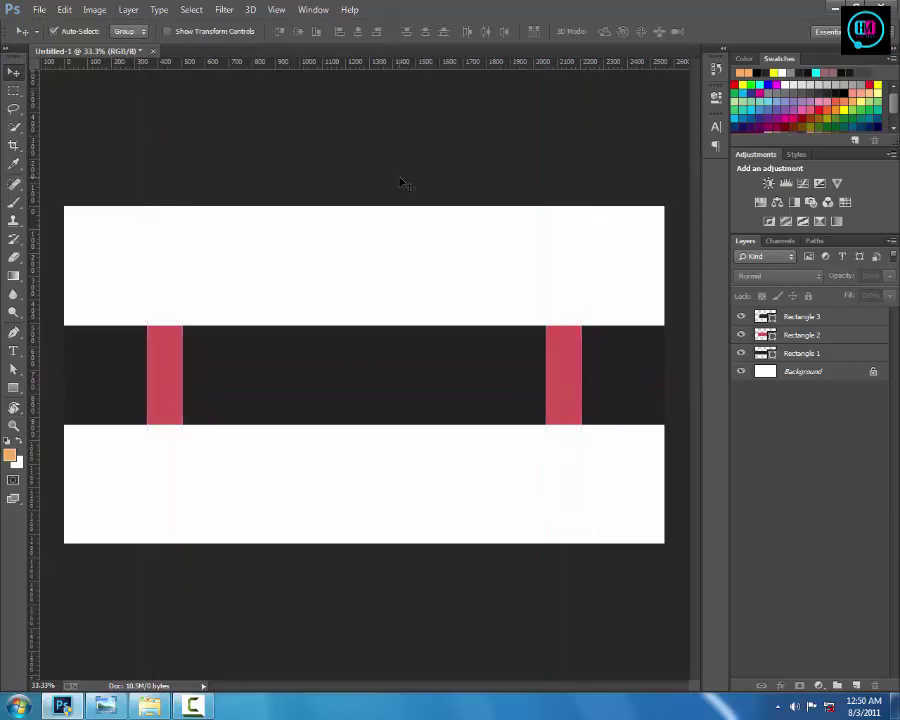
key(ctrl+semicolon)
key(ctrl+semicolon)
key(ctrl+semicolon)
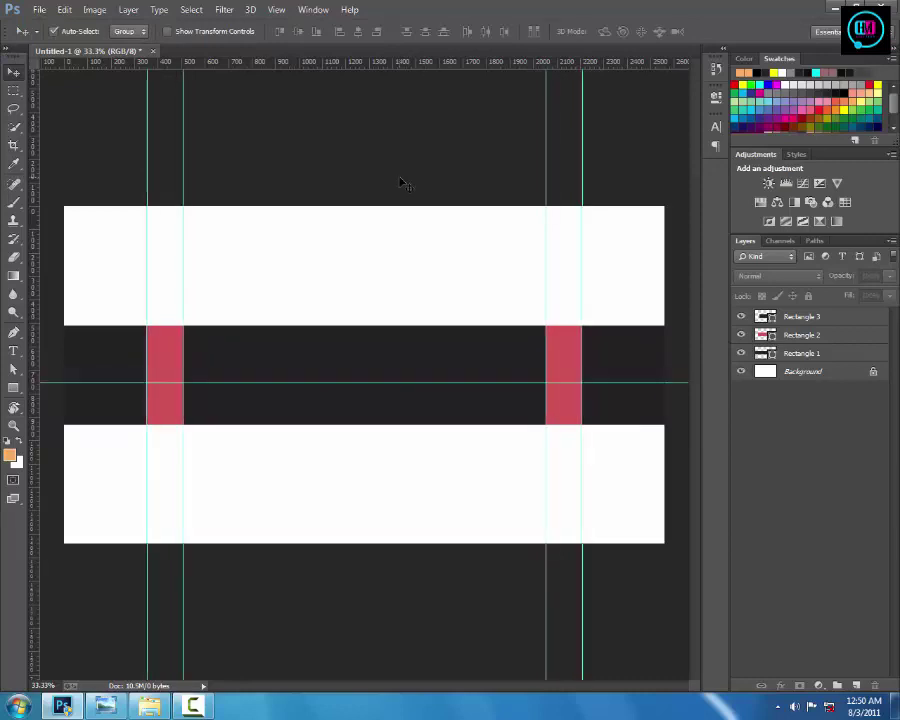
key(ctrl+semicolon)
key(ctrl+semicolon)
key(ctrl+semicolon)
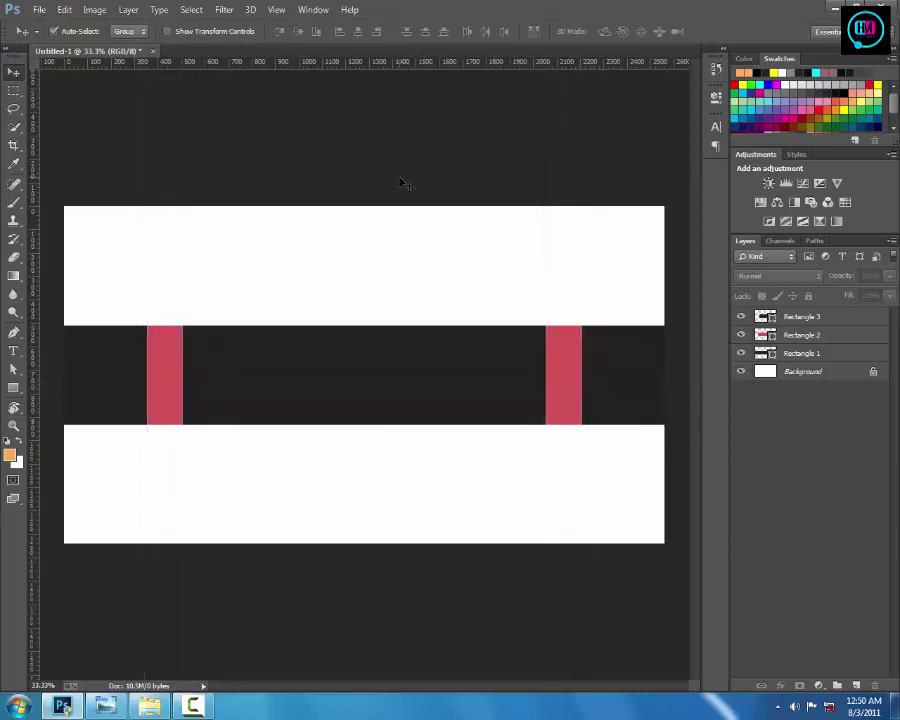
key(ctrl+semicolon)
key(ctrl+semicolon)
key(ctrl+semicolon)
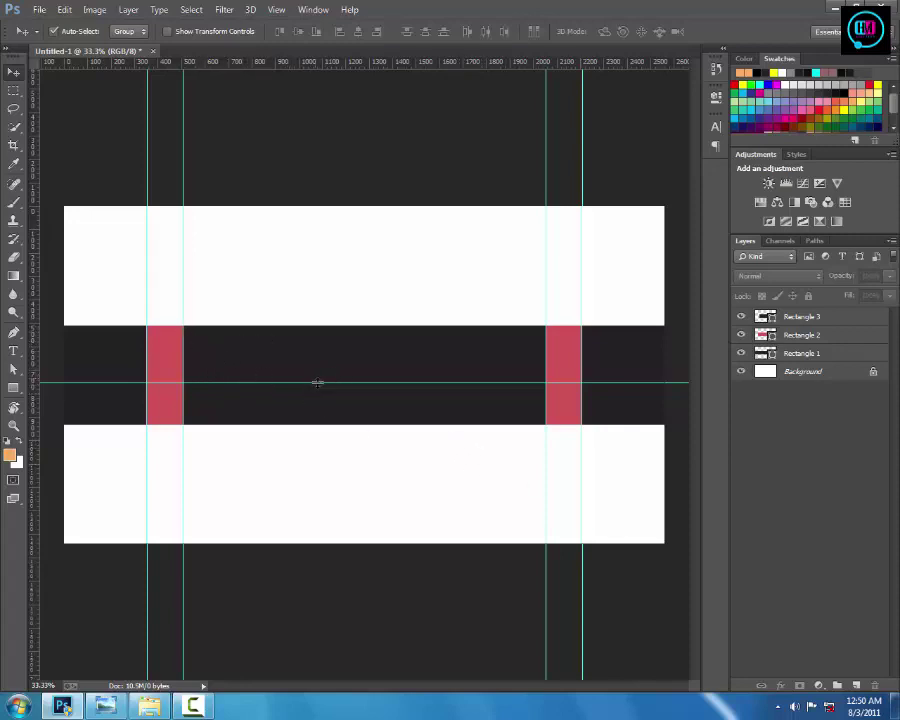
Step: Delete the horizontal guide across the band by dragging it into the top ruler
drag(318, 381, 305, 51)
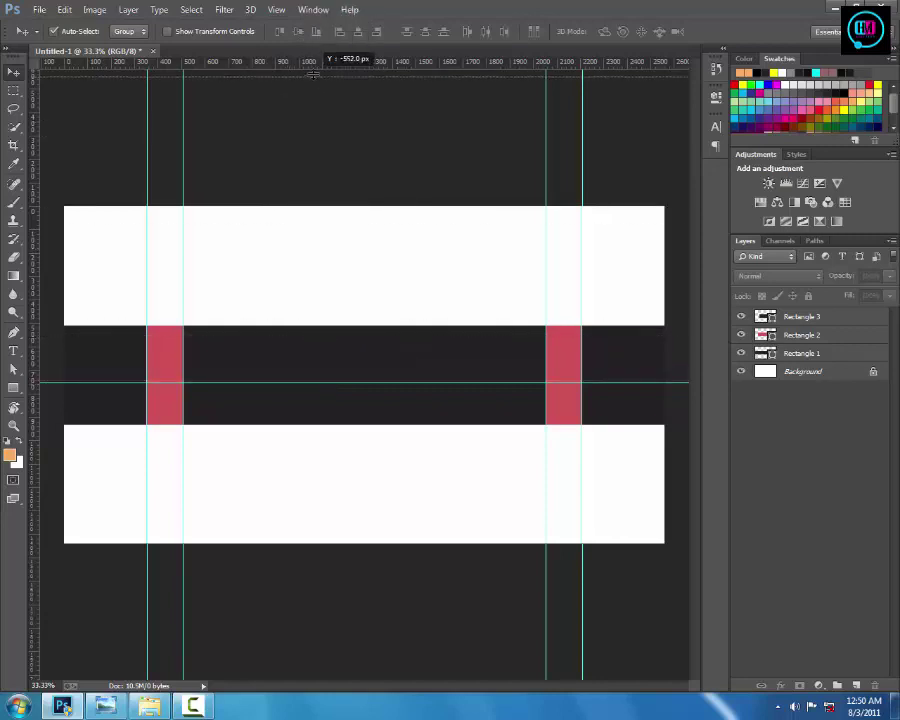
drag(306, 52, 318, 68)
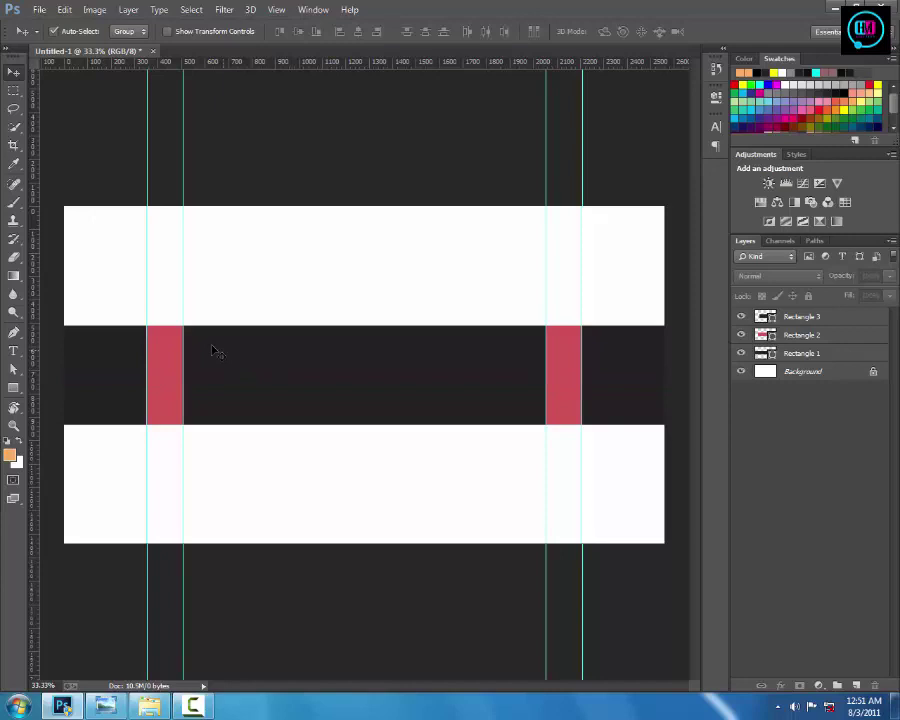